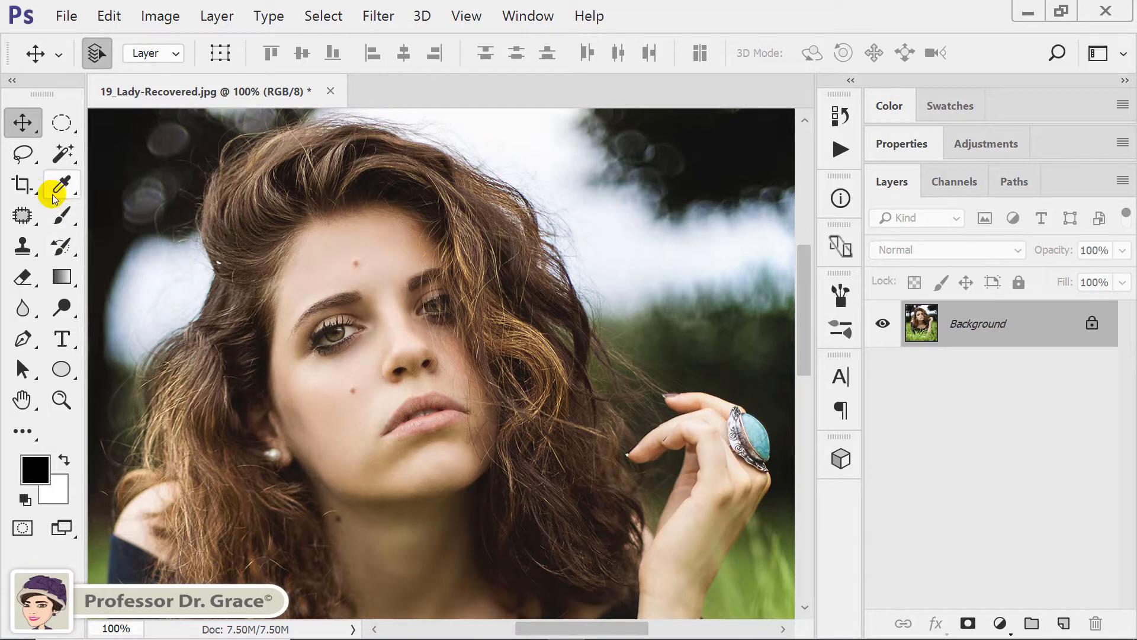
Remove the moles on the forehead, cheek and neck by patching each with clean skin, using the Patch tool in Normal mode.
{"action": "mouse_move", "coordinate": [29, 217]}
{"action": "left_mouse_down"}
{"action": "mouse_move", "coordinate": [97, 221]}
{"action": "mouse_move", "coordinate": [102, 259]}
{"action": "left_mouse_up"}
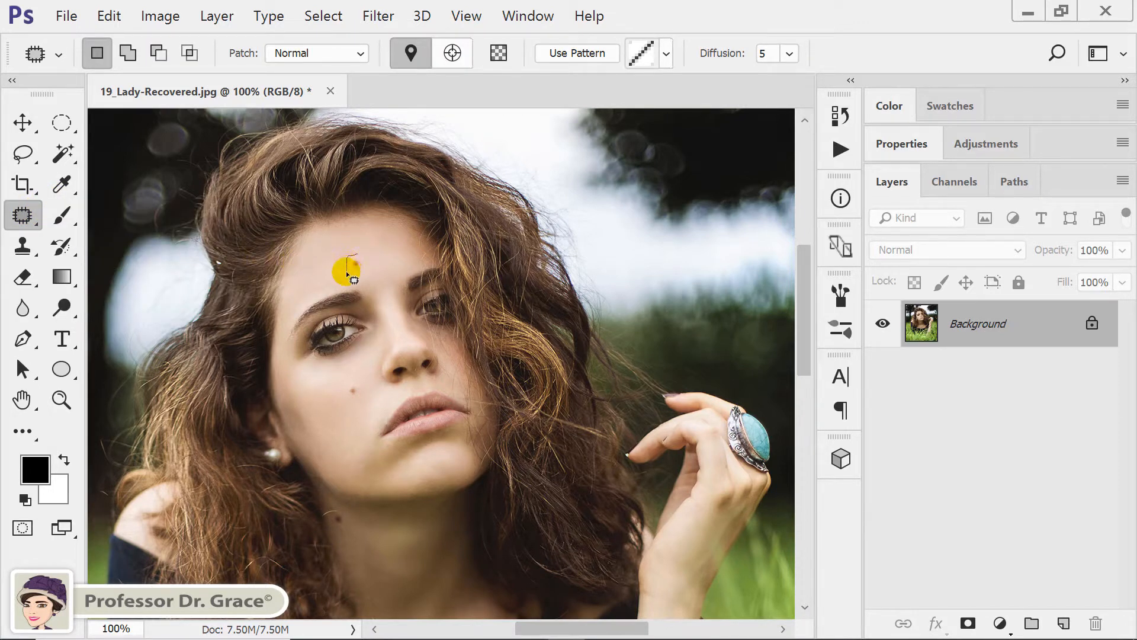
{"action": "mouse_move", "coordinate": [347, 274]}
{"action": "left_mouse_down"}
{"action": "mouse_move", "coordinate": [367, 260]}
{"action": "mouse_move", "coordinate": [355, 254]}
{"action": "mouse_move", "coordinate": [357, 267]}
{"action": "mouse_move", "coordinate": [373, 263]}
{"action": "left_mouse_up"}
{"action": "left_click", "coordinate": [375, 261]}
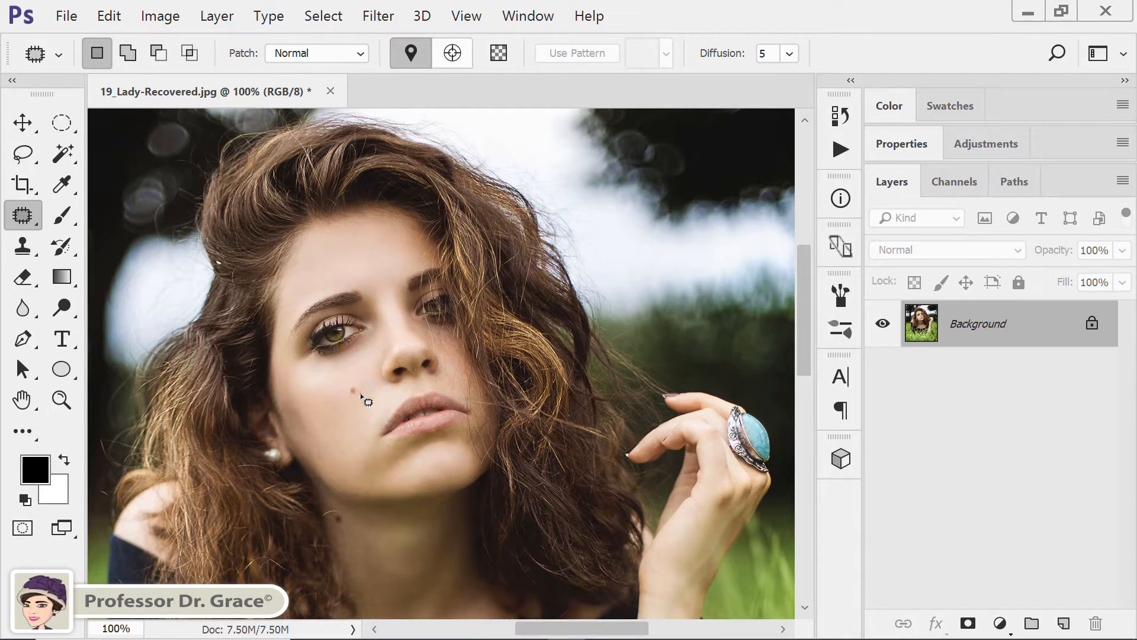
{"action": "left_click_drag", "start_coordinate": [360, 393], "coordinate": [335, 401]}
{"action": "left_click", "coordinate": [375, 408]}
{"action": "mouse_move", "coordinate": [345, 524]}
{"action": "left_mouse_down"}
{"action": "mouse_move", "coordinate": [336, 531]}
{"action": "mouse_move", "coordinate": [339, 514]}
{"action": "mouse_move", "coordinate": [343, 537]}
{"action": "left_mouse_up"}
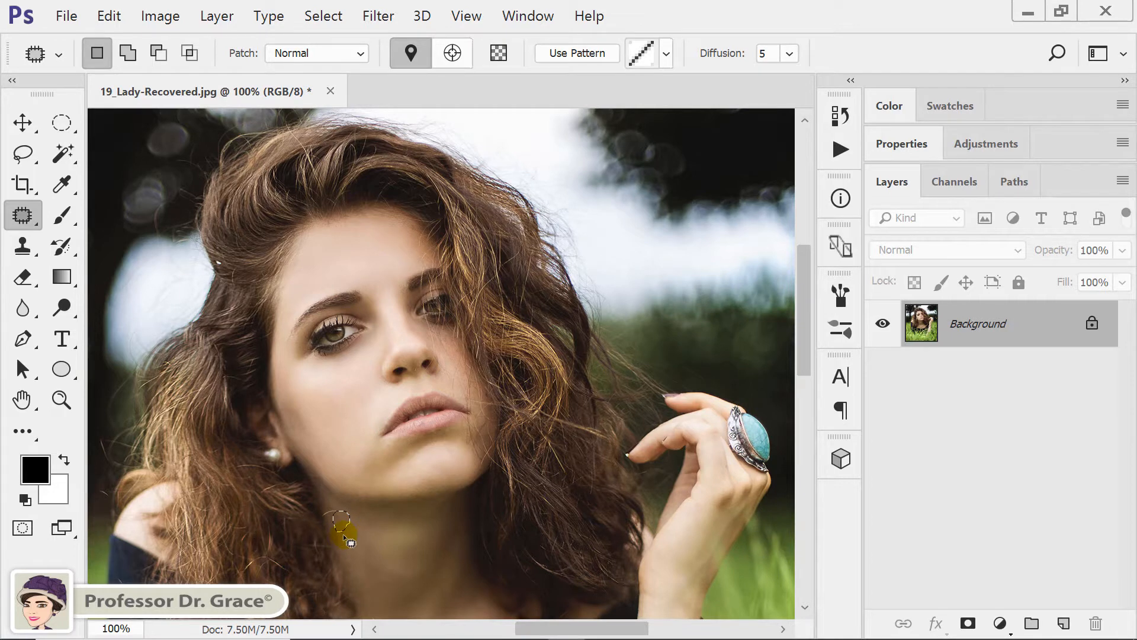
{"action": "left_click", "coordinate": [357, 534]}
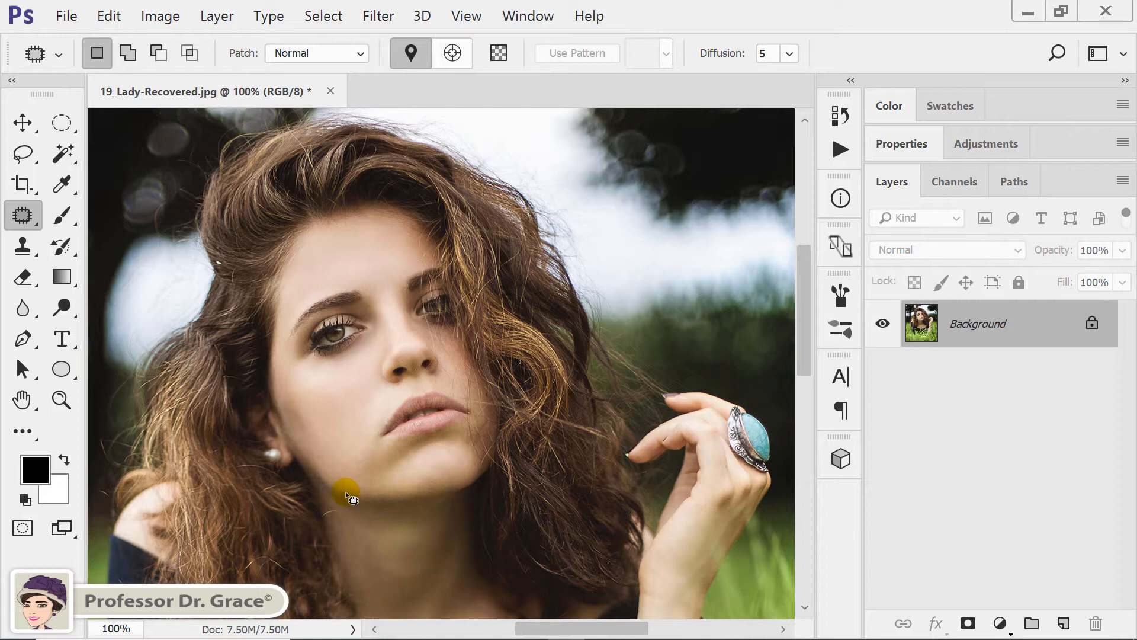
Load the RGB composite channel as a selection of the photo's bright areas.
{"action": "left_click", "coordinate": [973, 180]}
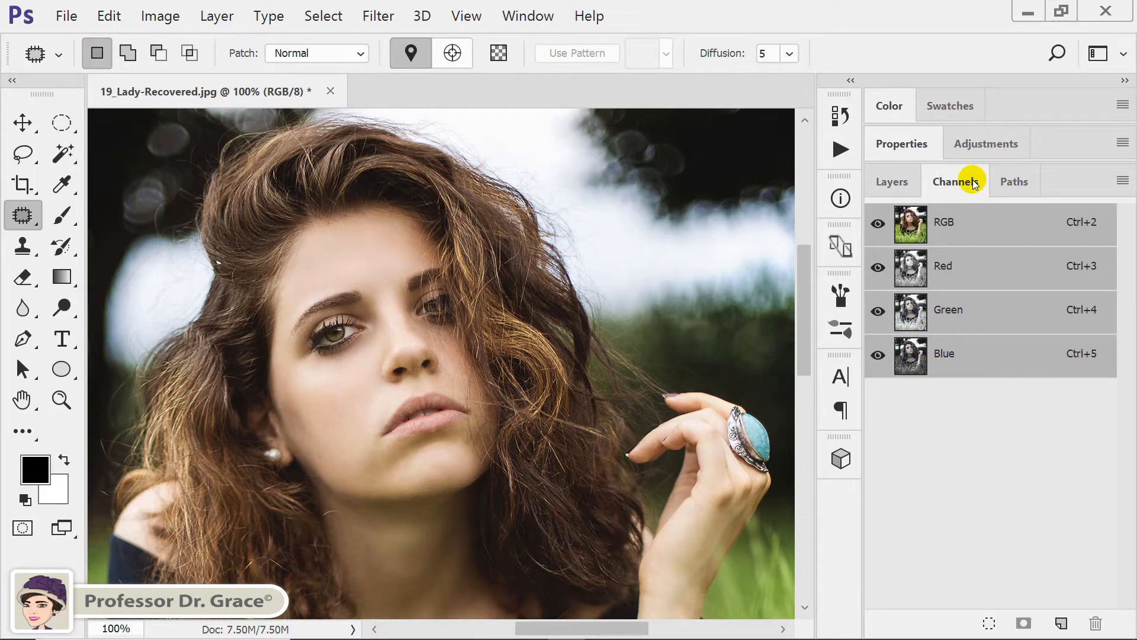
{"action": "key", "text": "ctrl"}
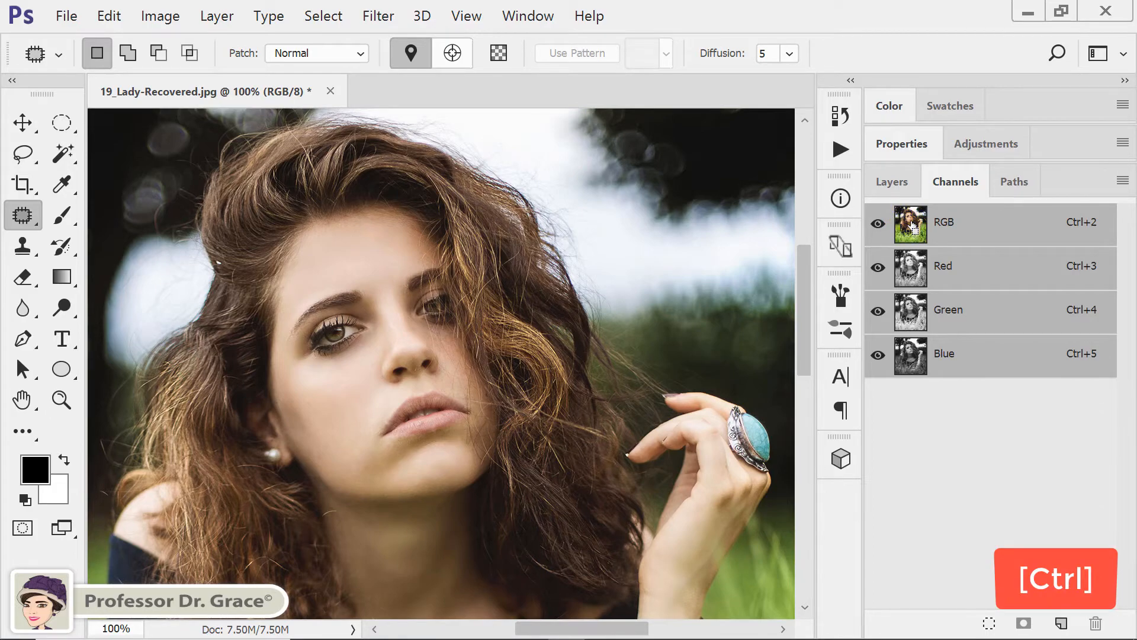
{"action": "left_click", "coordinate": [914, 228], "text": "ctrl"}
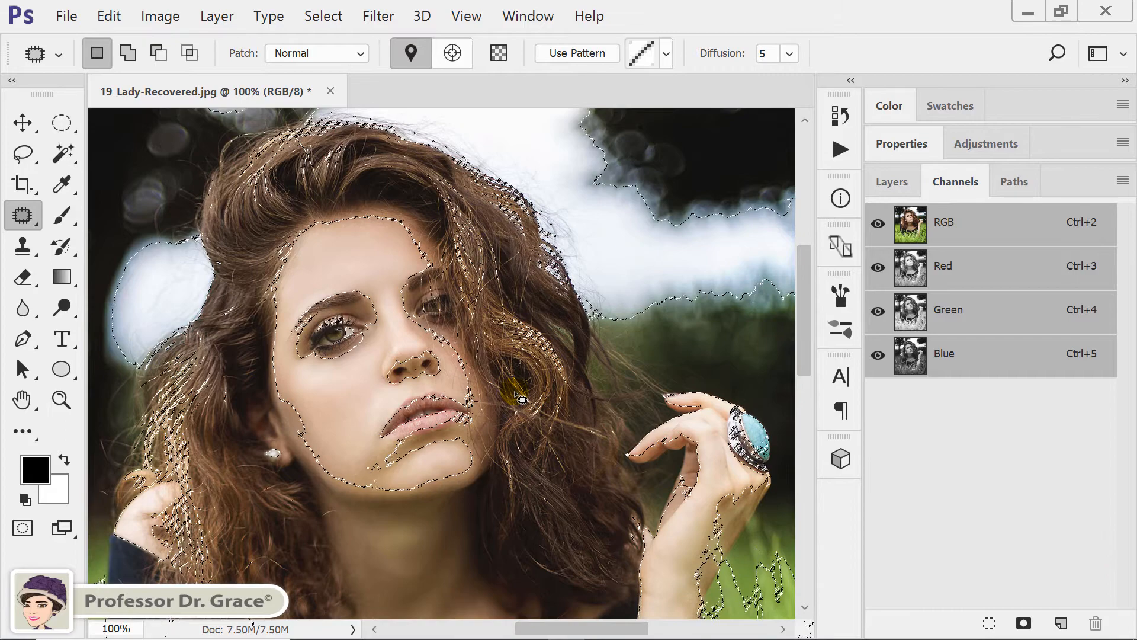
Fill the selected highlights with white on a new layer above the Background, then deselect.
{"action": "left_click", "coordinate": [893, 182]}
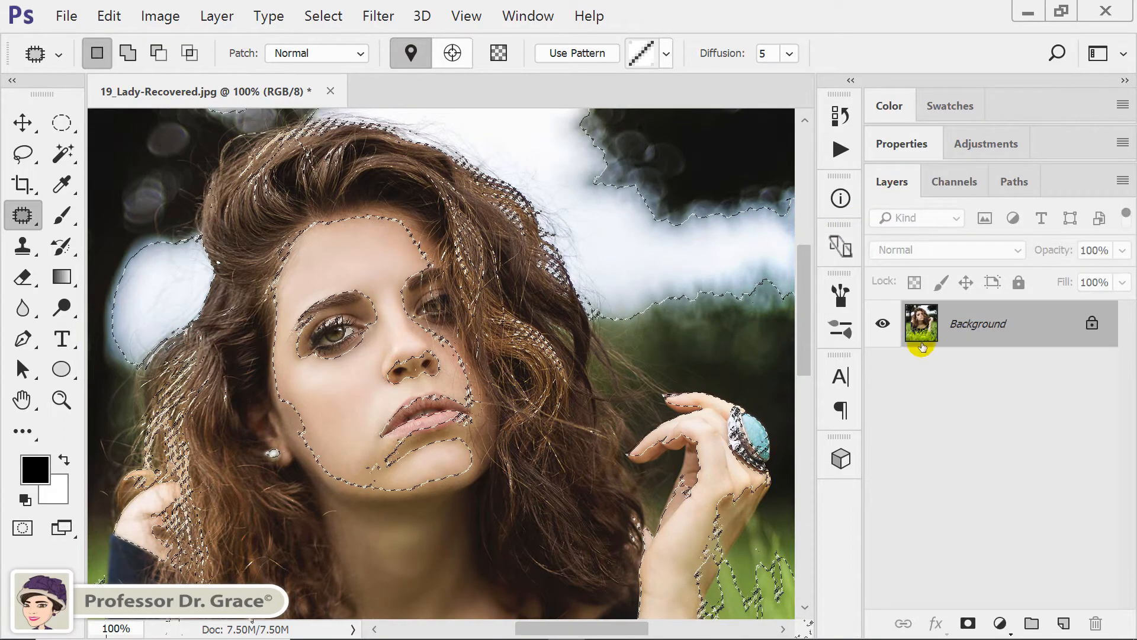
{"action": "left_click", "coordinate": [1064, 625]}
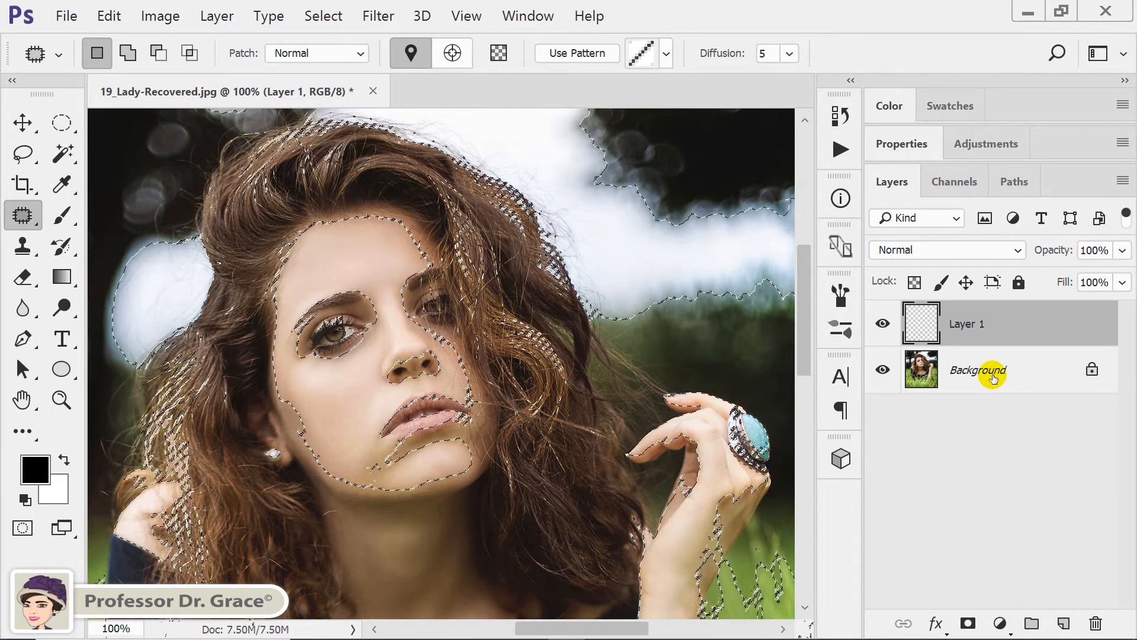
{"action": "key", "text": "ctrl+0"}
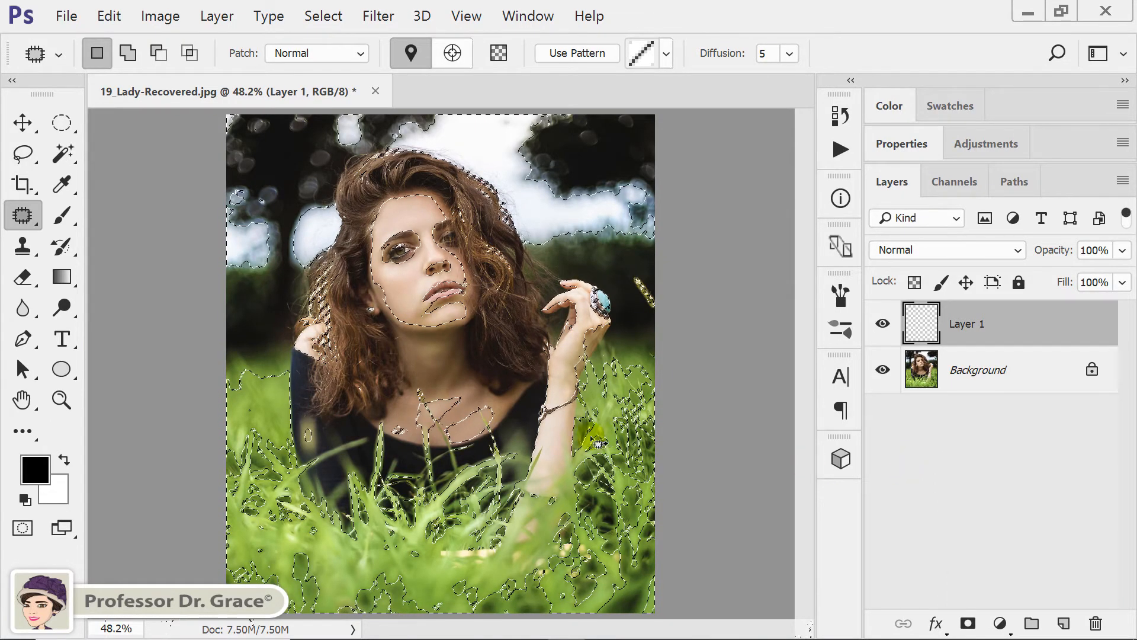
{"action": "key", "text": "d"}
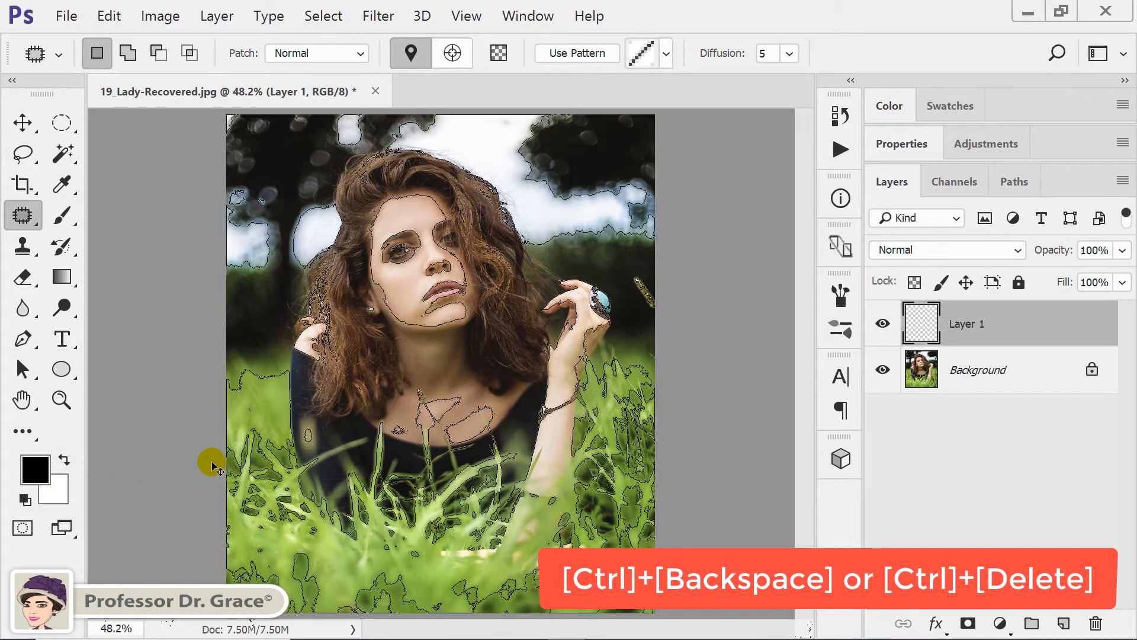
{"action": "key", "text": "ctrl+BackSpace"}
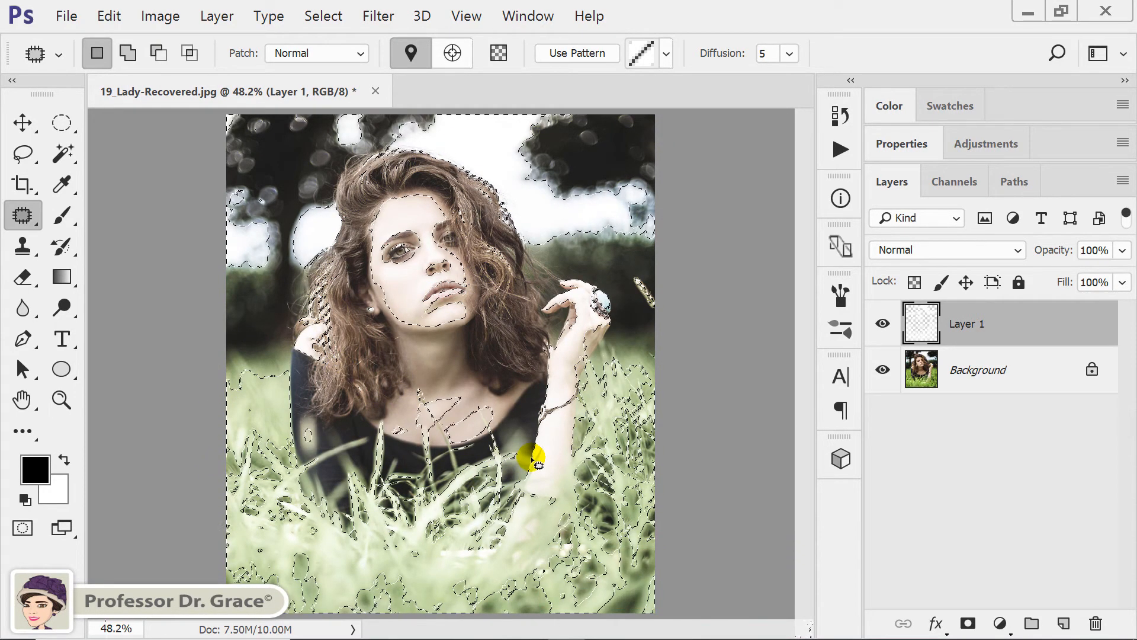
{"action": "key", "text": "ctrl+d"}
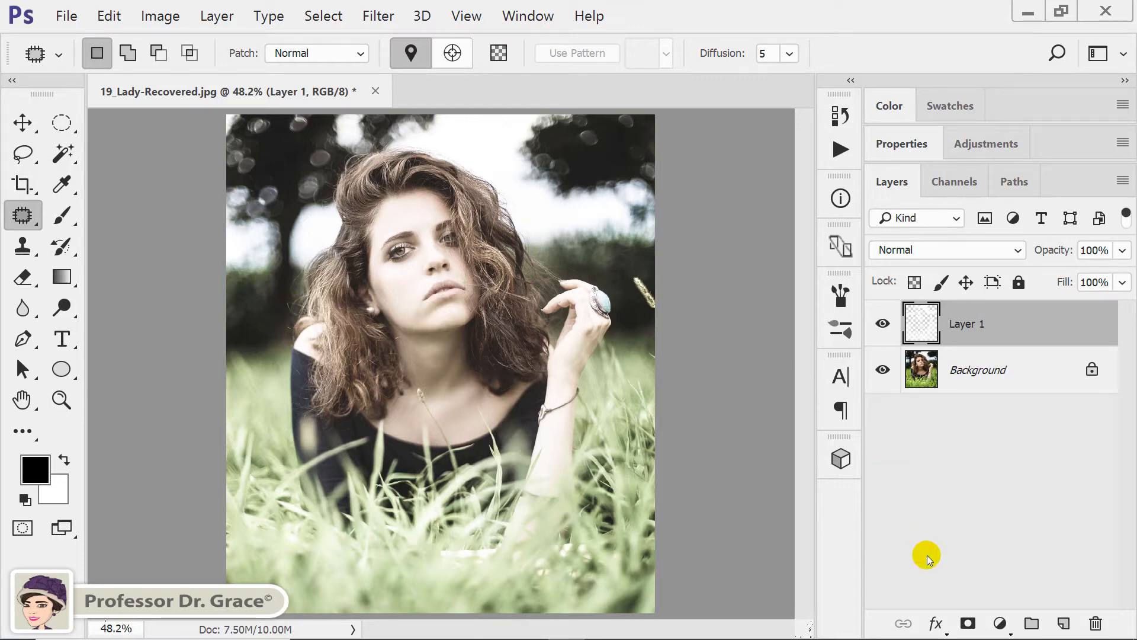
Add a white layer mask to Layer 1 and make black the foreground colour.
{"action": "left_click", "coordinate": [967, 623]}
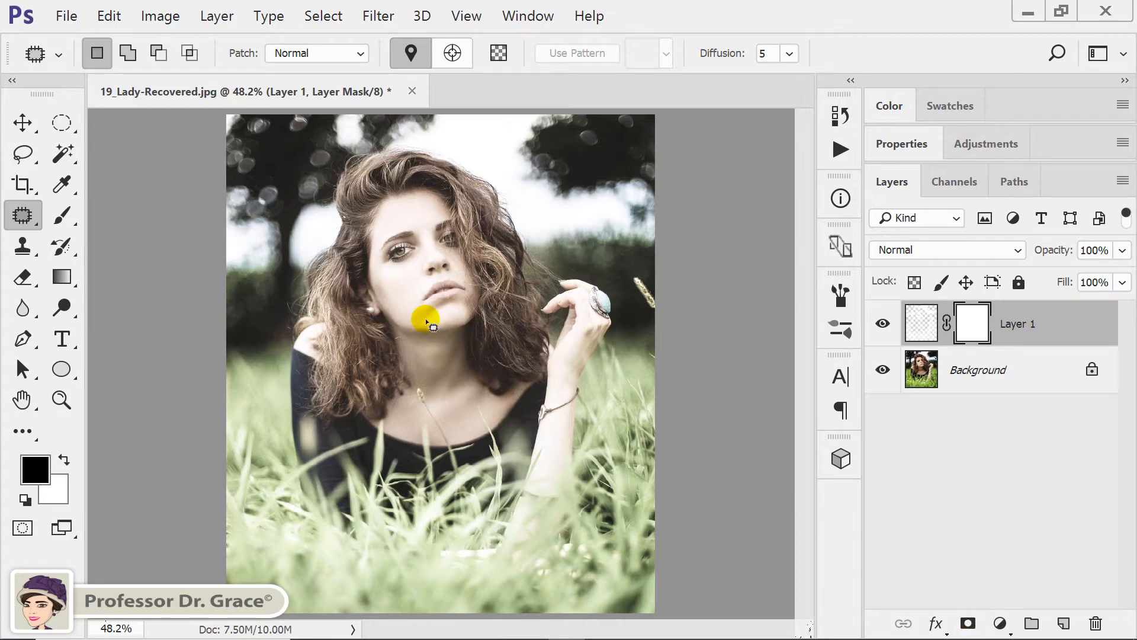
{"action": "left_click", "coordinate": [70, 467]}
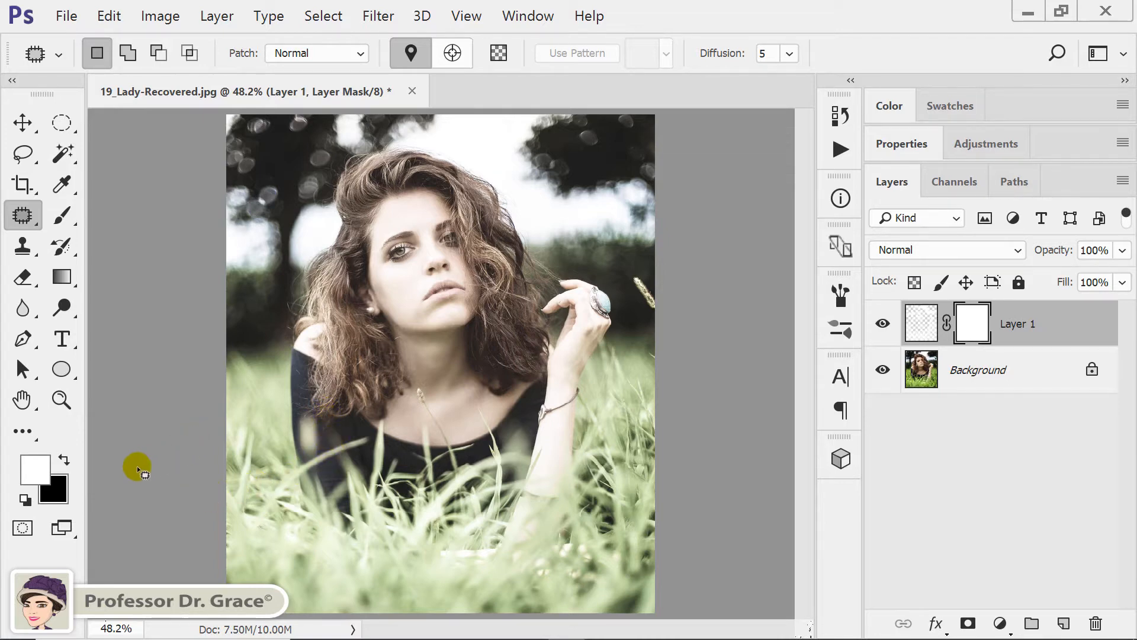
{"action": "left_click", "coordinate": [64, 462]}
{"action": "left_click", "coordinate": [65, 463]}
{"action": "left_click", "coordinate": [65, 462]}
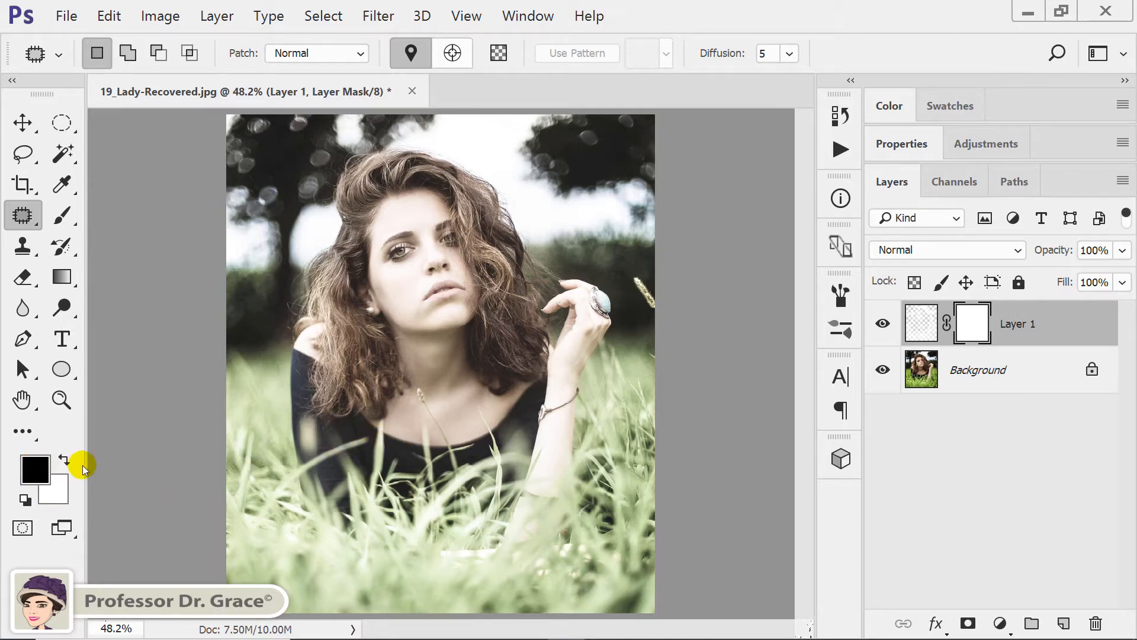
{"action": "left_click", "coordinate": [65, 461]}
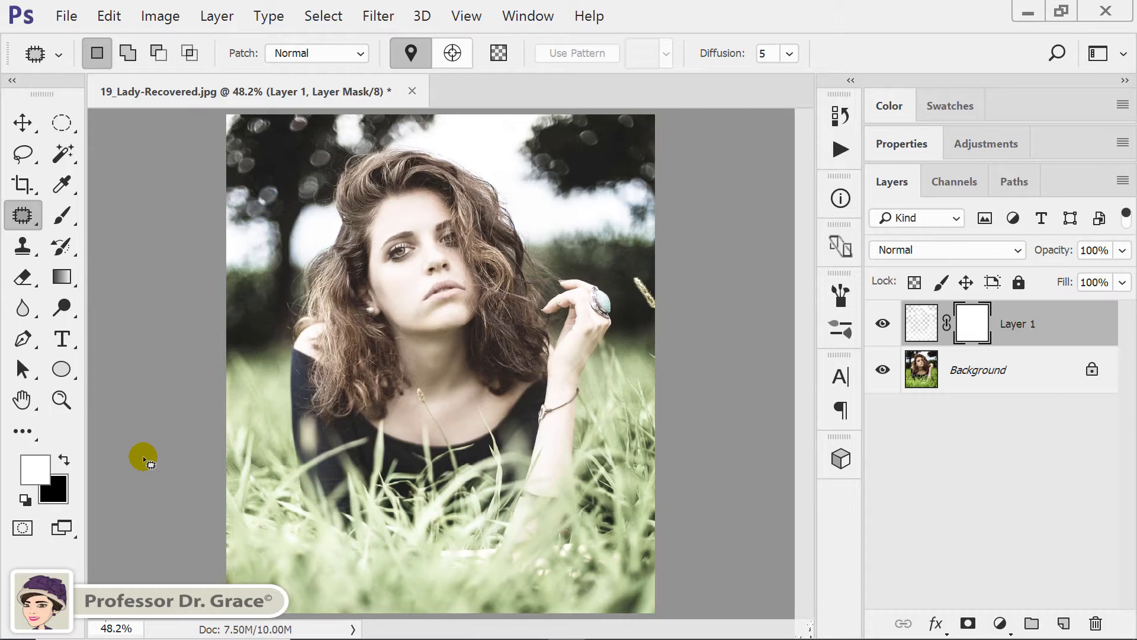
{"action": "left_click", "coordinate": [64, 461]}
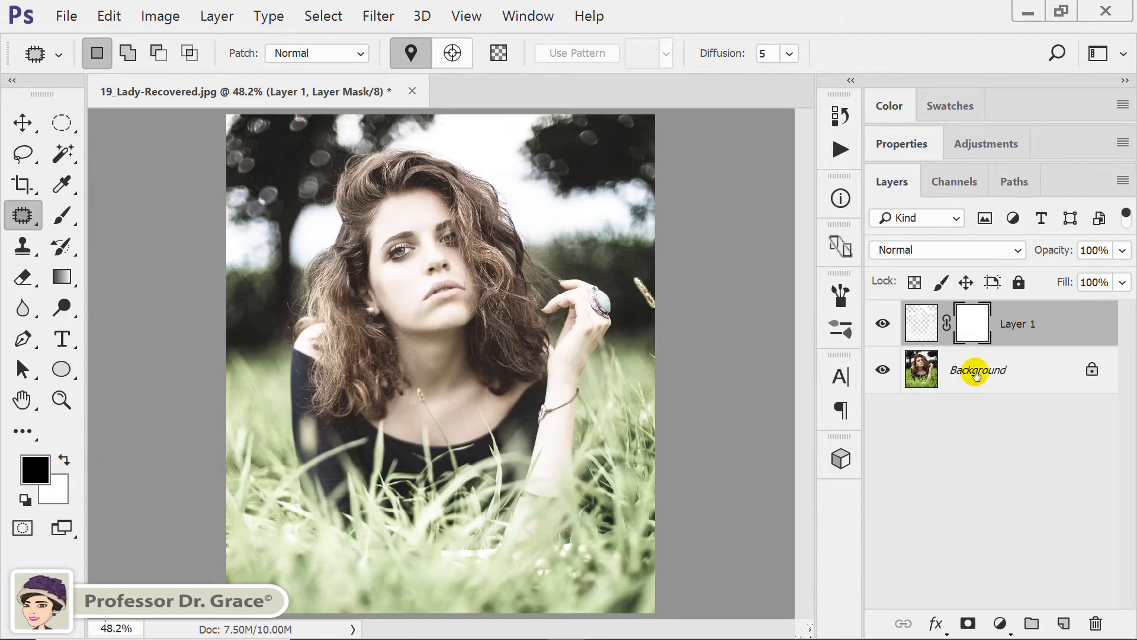
Paint black on Layer 1's mask over the woman's hair with a soft round brush of about 200 px.
{"action": "key", "text": "b"}
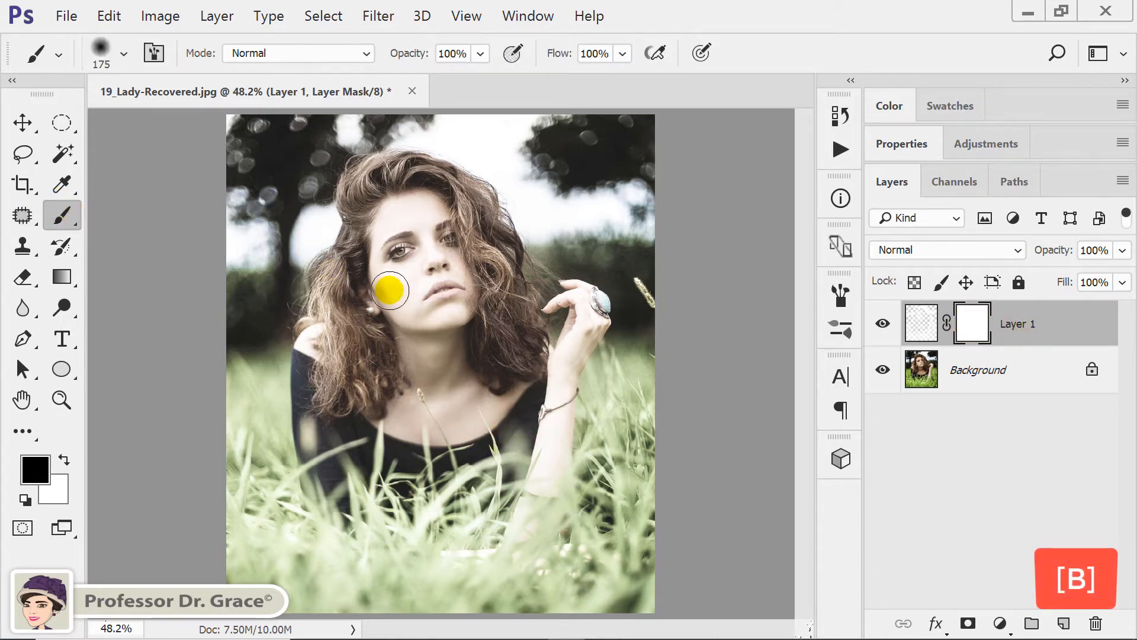
{"action": "right_click", "coordinate": [336, 285]}
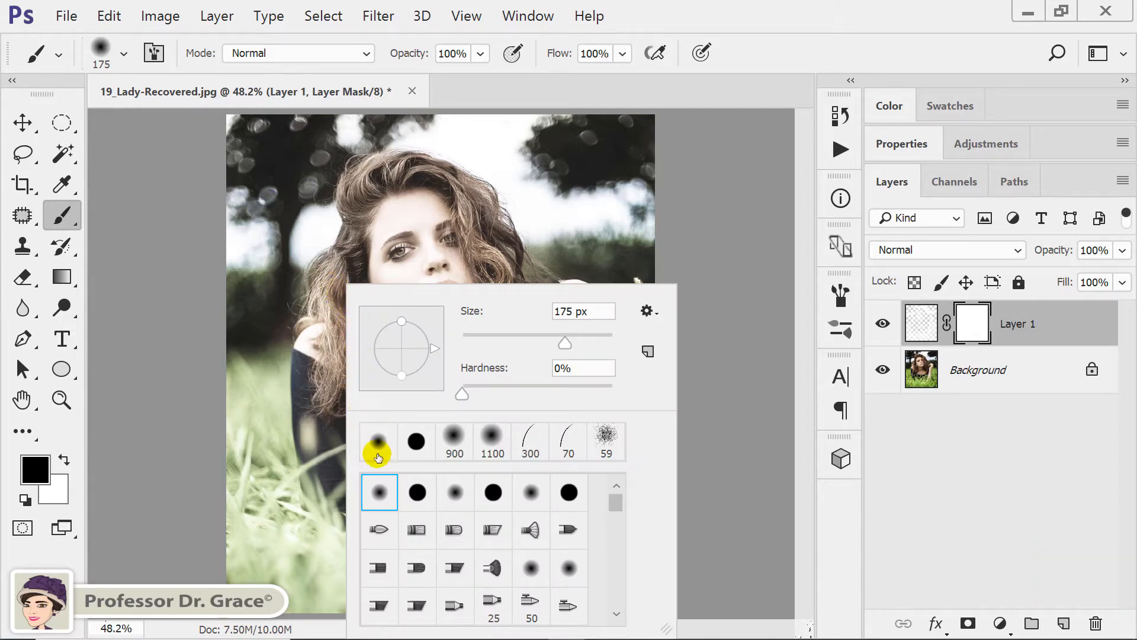
{"action": "double_click", "coordinate": [382, 495]}
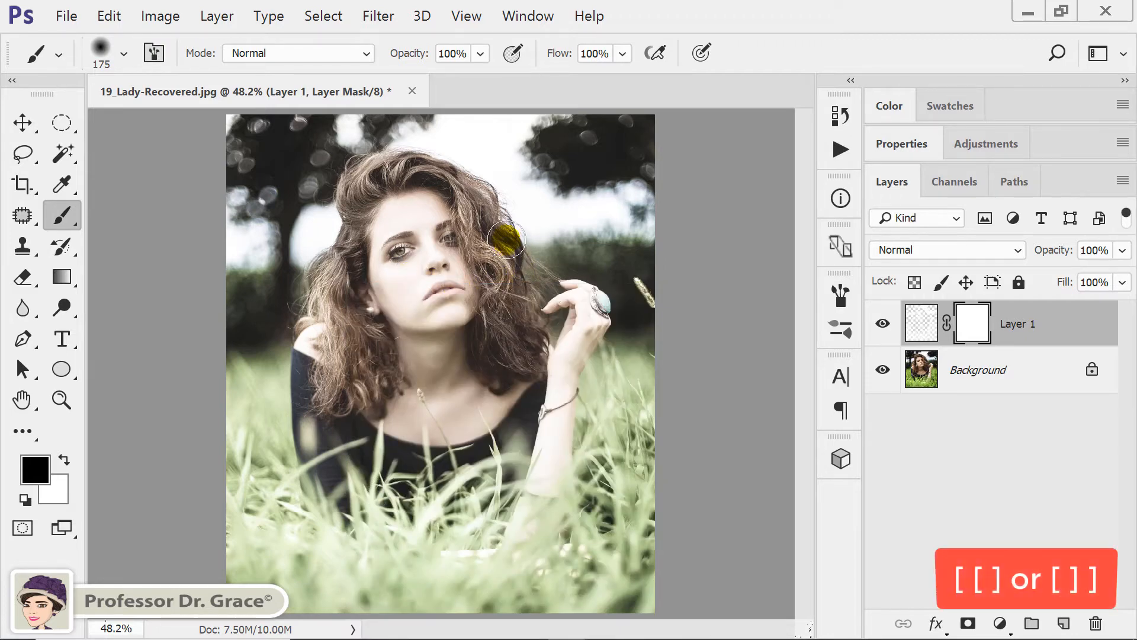
{"action": "key", "text": "bracketright"}
{"action": "key", "text": "bracketright"}
{"action": "key", "text": "bracketright"}
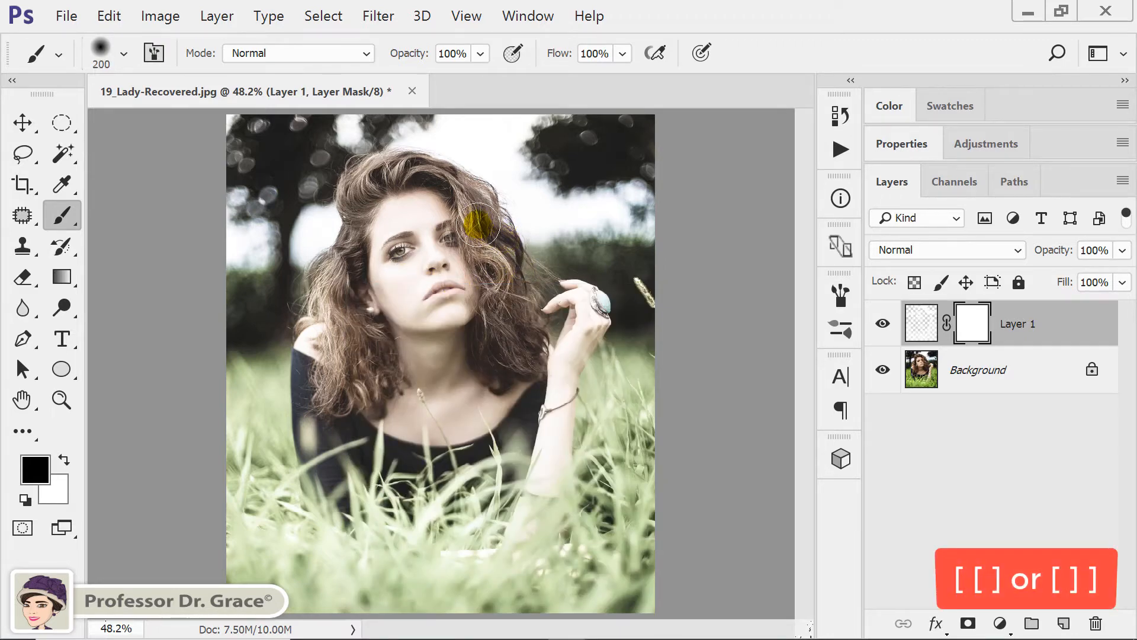
{"action": "key", "text": "bracketleft"}
{"action": "key", "text": "bracketleft"}
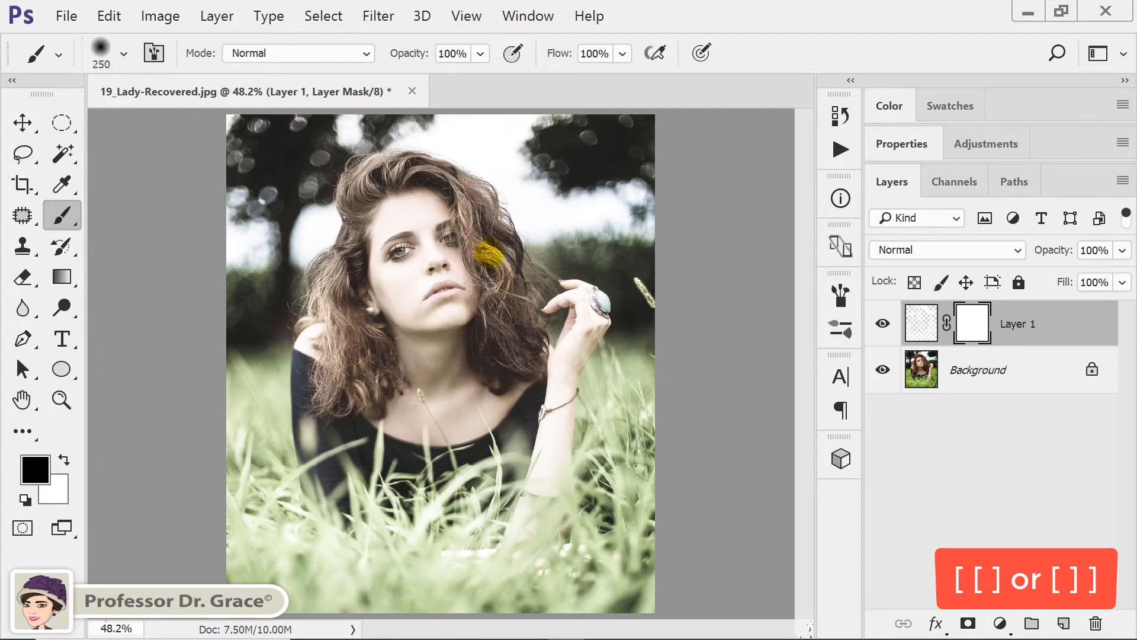
{"action": "mouse_move", "coordinate": [500, 269]}
{"action": "left_mouse_down"}
{"action": "mouse_move", "coordinate": [506, 366]}
{"action": "mouse_move", "coordinate": [524, 337]}
{"action": "mouse_move", "coordinate": [497, 299]}
{"action": "mouse_move", "coordinate": [509, 267]}
{"action": "mouse_move", "coordinate": [473, 188]}
{"action": "mouse_move", "coordinate": [485, 207]}
{"action": "mouse_move", "coordinate": [422, 166]}
{"action": "mouse_move", "coordinate": [360, 175]}
{"action": "mouse_move", "coordinate": [330, 271]}
{"action": "mouse_move", "coordinate": [349, 385]}
{"action": "mouse_move", "coordinate": [368, 379]}
{"action": "mouse_move", "coordinate": [368, 352]}
{"action": "mouse_move", "coordinate": [340, 326]}
{"action": "mouse_move", "coordinate": [335, 249]}
{"action": "left_mouse_up"}
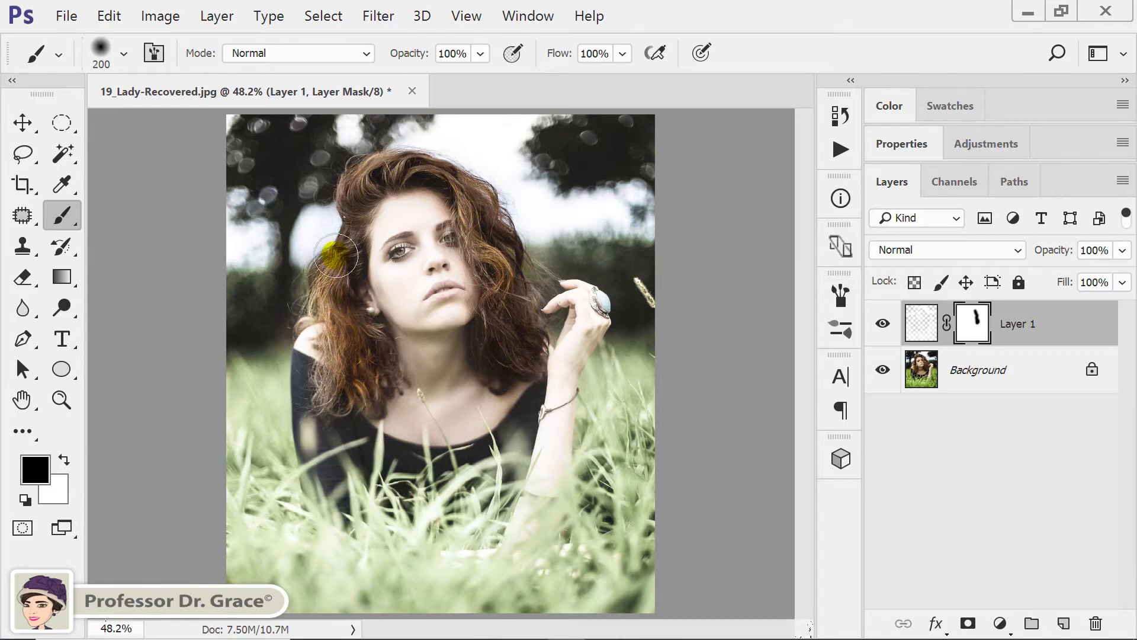
{"action": "left_click", "coordinate": [333, 393]}
{"action": "mouse_move", "coordinate": [302, 377]}
{"action": "left_mouse_down"}
{"action": "mouse_move", "coordinate": [340, 428]}
{"action": "mouse_move", "coordinate": [408, 468]}
{"action": "mouse_move", "coordinate": [472, 467]}
{"action": "left_mouse_up"}
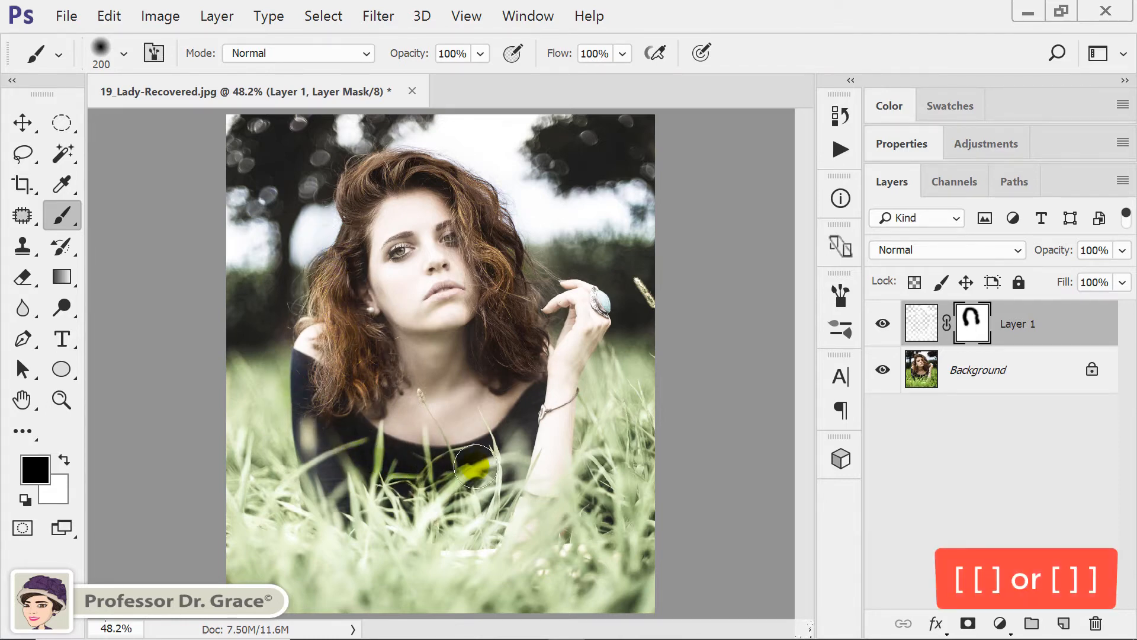
Mask the black top and the grass along the raised arm out of Layer 1 using a 100 px brush.
{"action": "key", "text": "bracketleft"}
{"action": "key", "text": "bracketleft"}
{"action": "key", "text": "bracketleft"}
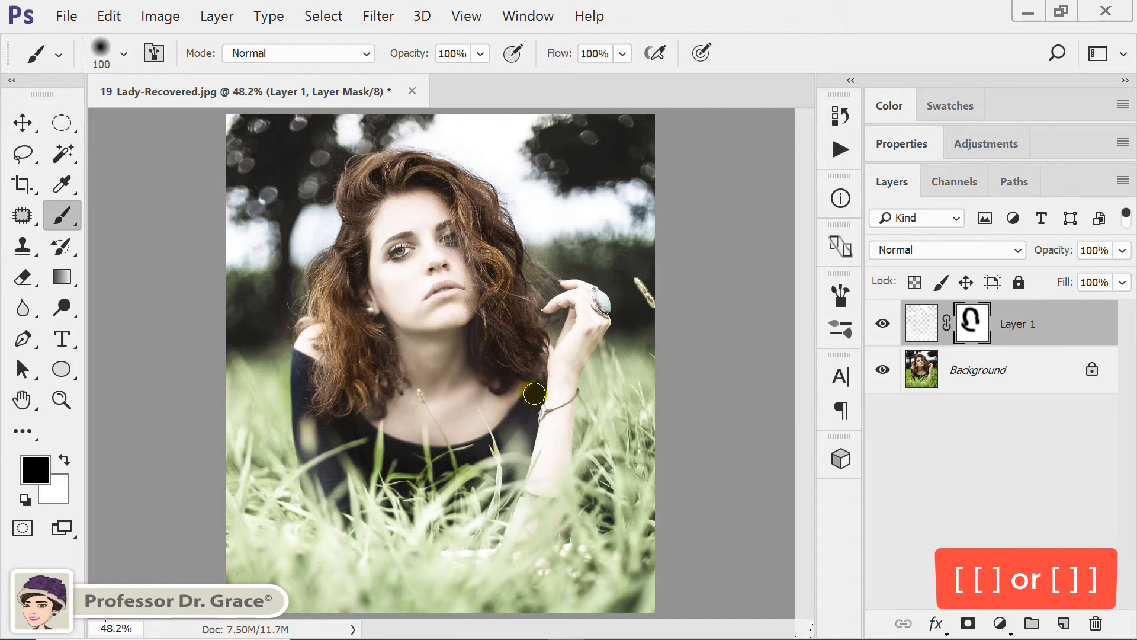
{"action": "mouse_move", "coordinate": [535, 394]}
{"action": "left_mouse_down"}
{"action": "mouse_move", "coordinate": [500, 447]}
{"action": "mouse_move", "coordinate": [456, 475]}
{"action": "mouse_move", "coordinate": [498, 457]}
{"action": "mouse_move", "coordinate": [524, 428]}
{"action": "mouse_move", "coordinate": [496, 496]}
{"action": "mouse_move", "coordinate": [463, 525]}
{"action": "mouse_move", "coordinate": [495, 453]}
{"action": "mouse_move", "coordinate": [435, 525]}
{"action": "mouse_move", "coordinate": [438, 485]}
{"action": "mouse_move", "coordinate": [365, 496]}
{"action": "mouse_move", "coordinate": [350, 479]}
{"action": "mouse_move", "coordinate": [383, 473]}
{"action": "mouse_move", "coordinate": [323, 461]}
{"action": "mouse_move", "coordinate": [303, 428]}
{"action": "mouse_move", "coordinate": [323, 441]}
{"action": "mouse_move", "coordinate": [289, 397]}
{"action": "left_mouse_up"}
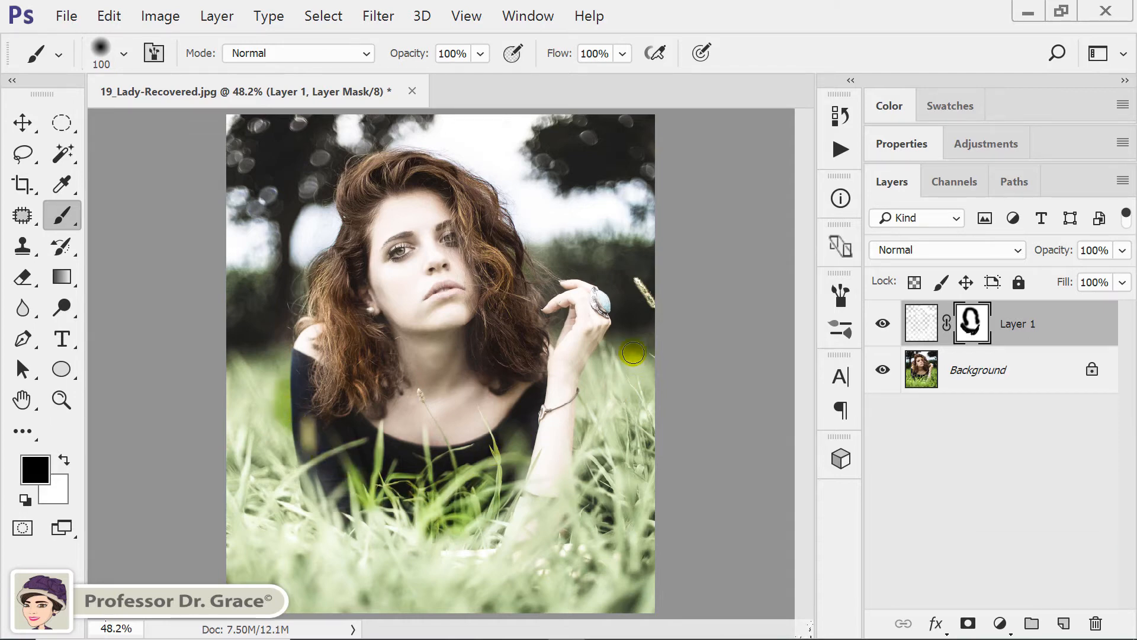
{"action": "mouse_move", "coordinate": [605, 370]}
{"action": "left_mouse_down"}
{"action": "mouse_move", "coordinate": [586, 472]}
{"action": "mouse_move", "coordinate": [597, 529]}
{"action": "left_mouse_up"}
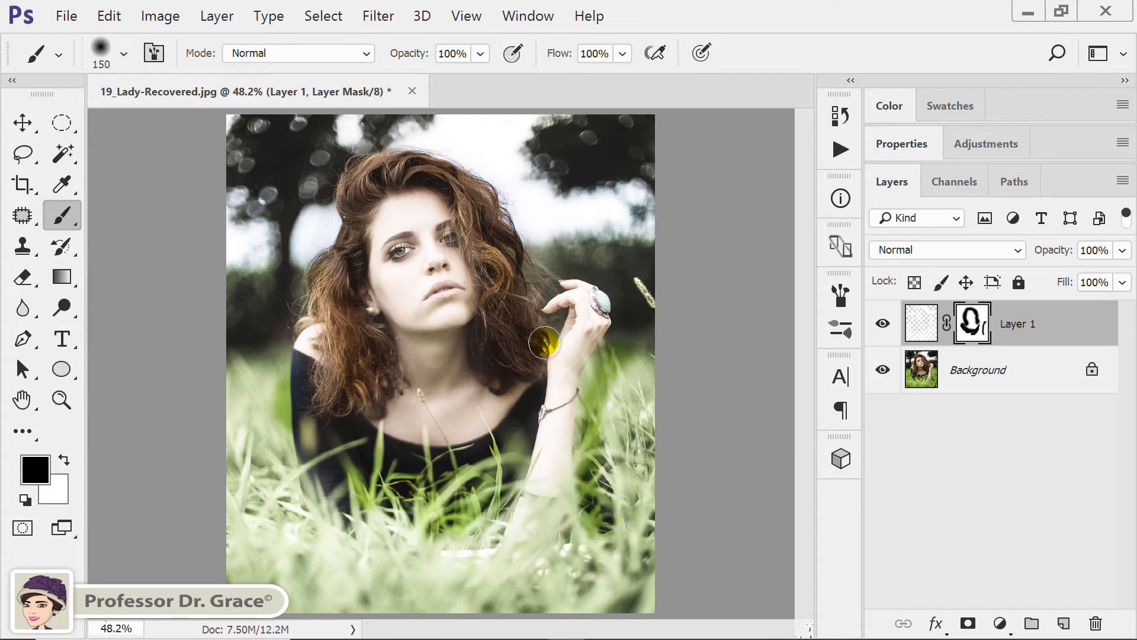
Mask the sky, trees and grass around the woman out of Layer 1 with a 500 px brush, finishing the edges at 300 px.
{"action": "key", "text": "bracketright"}
{"action": "key", "text": "bracketright"}
{"action": "key", "text": "bracketright"}
{"action": "key", "text": "bracketright"}
{"action": "key", "text": "bracketright"}
{"action": "key", "text": "bracketright"}
{"action": "key", "text": "bracketright"}
{"action": "key", "text": "bracketright"}
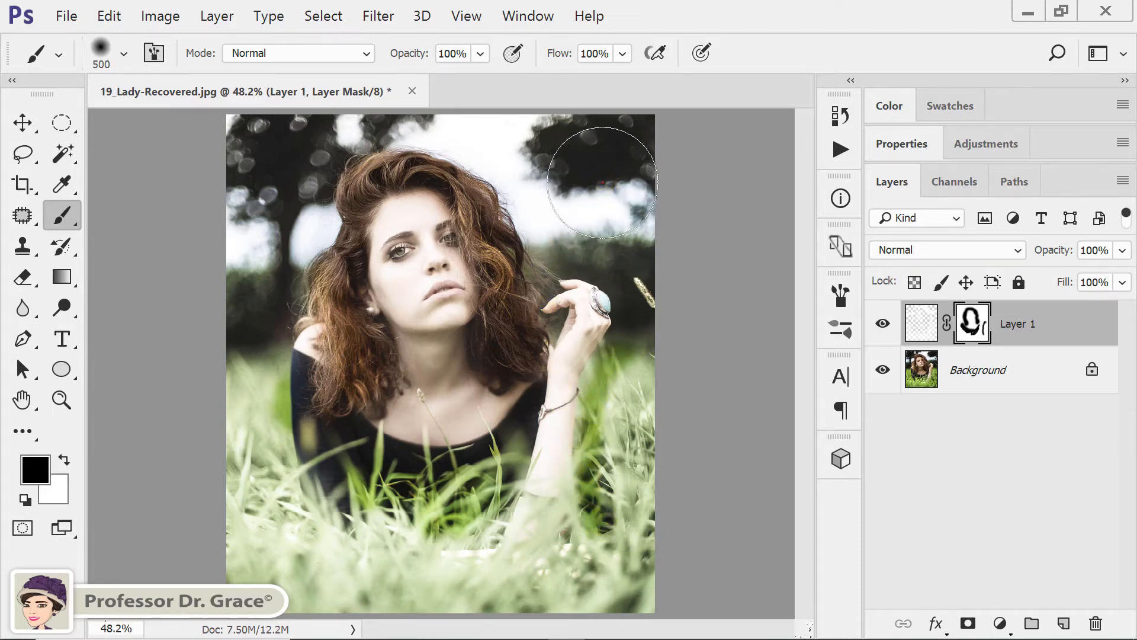
{"action": "mouse_move", "coordinate": [603, 168]}
{"action": "left_mouse_down"}
{"action": "mouse_move", "coordinate": [429, 127]}
{"action": "mouse_move", "coordinate": [317, 116]}
{"action": "mouse_move", "coordinate": [272, 168]}
{"action": "mouse_move", "coordinate": [236, 390]}
{"action": "mouse_move", "coordinate": [286, 211]}
{"action": "mouse_move", "coordinate": [233, 379]}
{"action": "mouse_move", "coordinate": [304, 577]}
{"action": "mouse_move", "coordinate": [301, 534]}
{"action": "mouse_move", "coordinate": [320, 591]}
{"action": "mouse_move", "coordinate": [356, 505]}
{"action": "mouse_move", "coordinate": [399, 510]}
{"action": "mouse_move", "coordinate": [386, 568]}
{"action": "mouse_move", "coordinate": [406, 604]}
{"action": "mouse_move", "coordinate": [660, 609]}
{"action": "mouse_move", "coordinate": [666, 523]}
{"action": "mouse_move", "coordinate": [646, 461]}
{"action": "mouse_move", "coordinate": [628, 528]}
{"action": "mouse_move", "coordinate": [663, 367]}
{"action": "mouse_move", "coordinate": [662, 400]}
{"action": "mouse_move", "coordinate": [687, 352]}
{"action": "mouse_move", "coordinate": [676, 391]}
{"action": "mouse_move", "coordinate": [671, 223]}
{"action": "mouse_move", "coordinate": [621, 182]}
{"action": "mouse_move", "coordinate": [593, 117]}
{"action": "mouse_move", "coordinate": [801, 267]}
{"action": "left_mouse_up"}
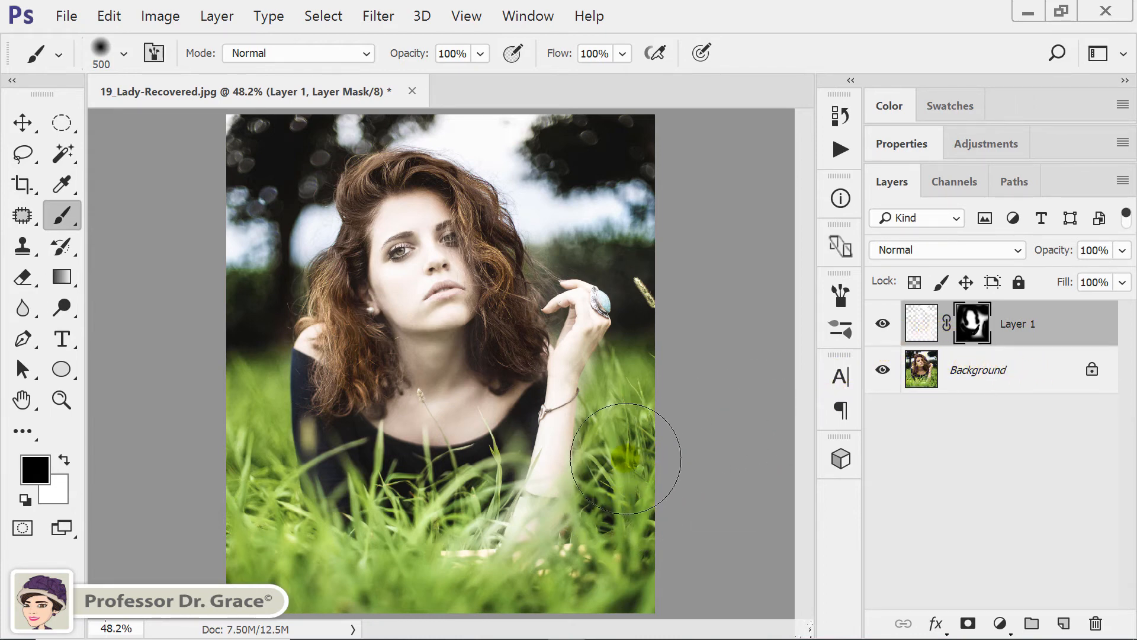
{"action": "key", "text": "bracketleft"}
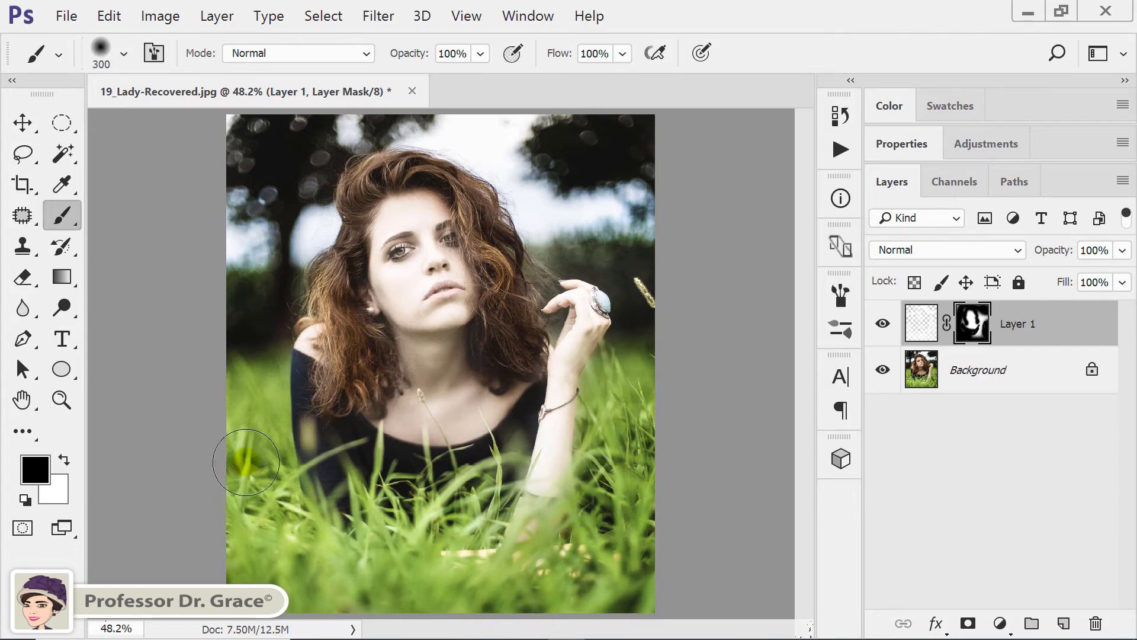
{"action": "left_click", "coordinate": [925, 319]}
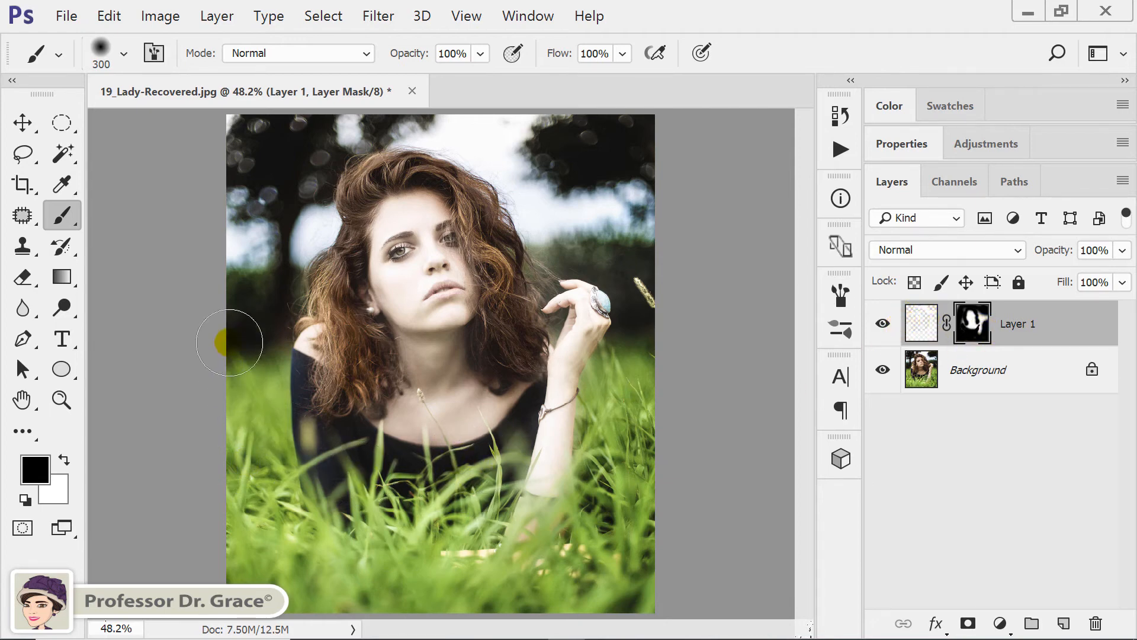
{"action": "left_click", "coordinate": [503, 145]}
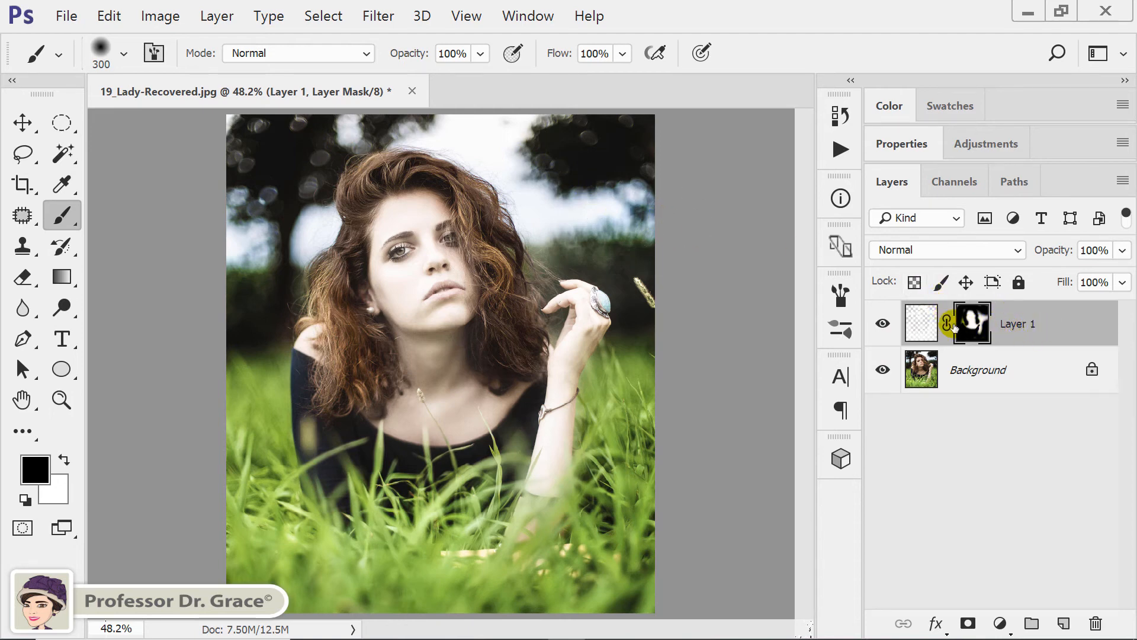
Toggle Layer 1's visibility several times to compare the skin before and after the effect, leaving the layer shown.
{"action": "left_click", "coordinate": [883, 323]}
{"action": "left_click", "coordinate": [883, 322]}
{"action": "left_click", "coordinate": [883, 323]}
{"action": "left_click", "coordinate": [883, 323]}
{"action": "left_click", "coordinate": [883, 323]}
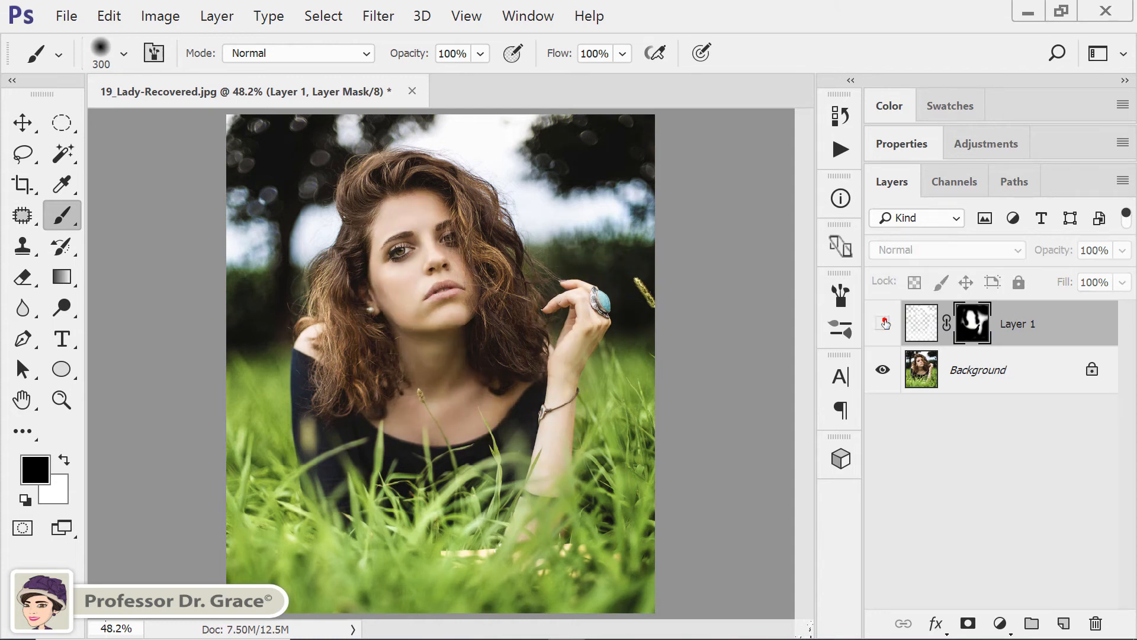
{"action": "left_click", "coordinate": [883, 323]}
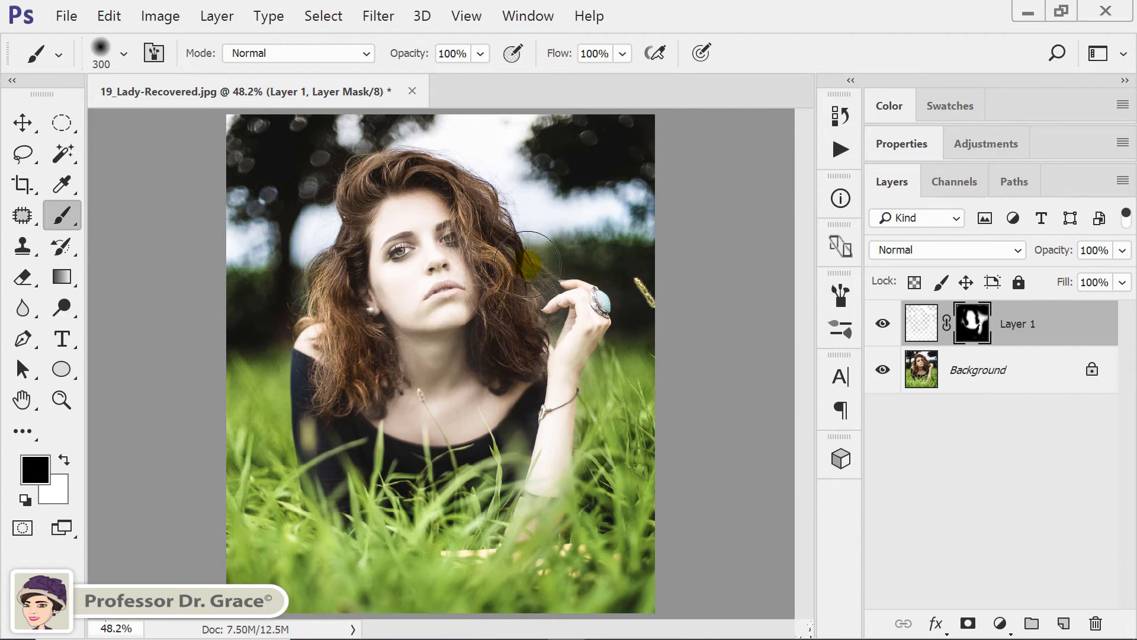
Select the content of Layer 1 instead of its mask and set the layer's blend mode to Soft Light.
{"action": "left_click", "coordinate": [1054, 322]}
{"action": "left_click", "coordinate": [966, 249]}
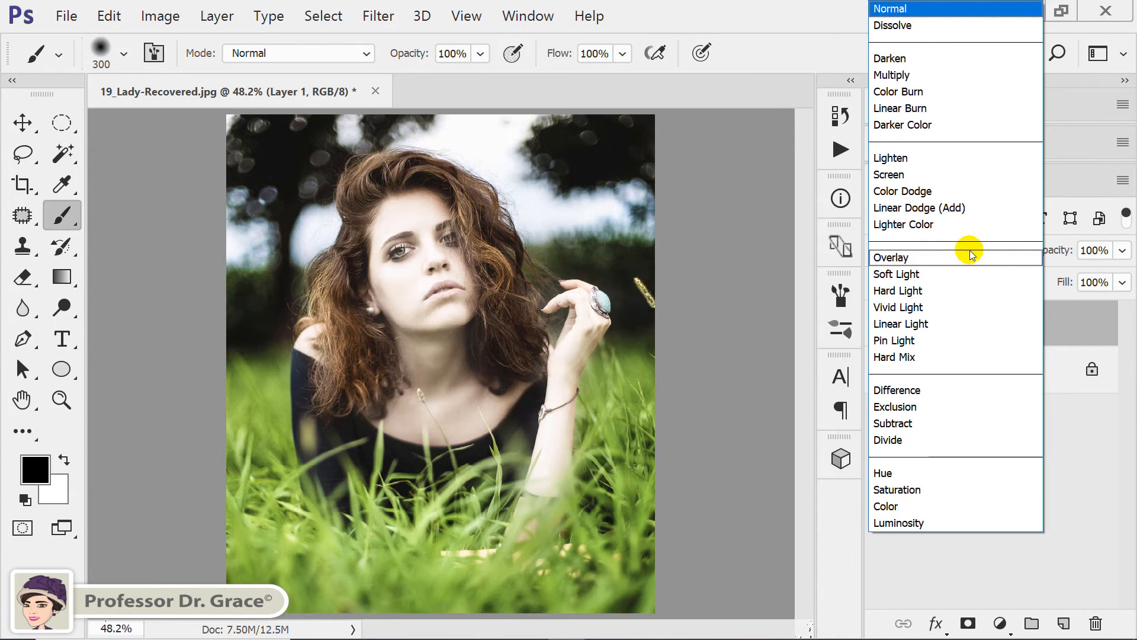
{"action": "left_click", "coordinate": [961, 273]}
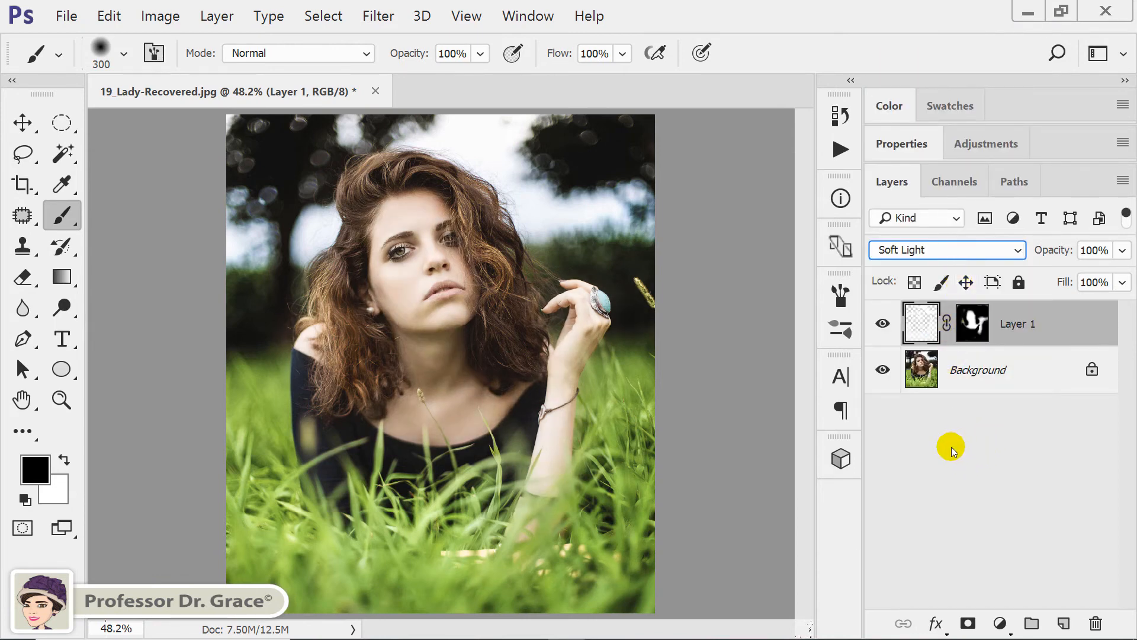
Hide and show Layer 1 repeatedly to compare the portrait with and without the Soft Light brightening, leaving it shown.
{"action": "left_click", "coordinate": [881, 324]}
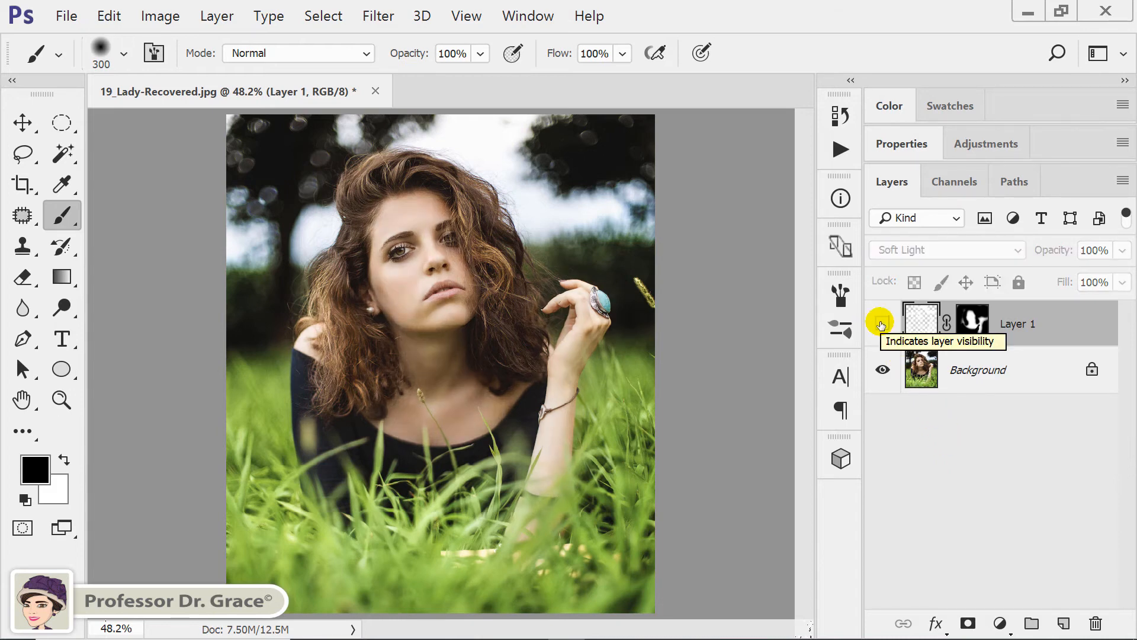
{"action": "left_click", "coordinate": [882, 324]}
{"action": "left_click", "coordinate": [882, 323]}
{"action": "left_click", "coordinate": [882, 324]}
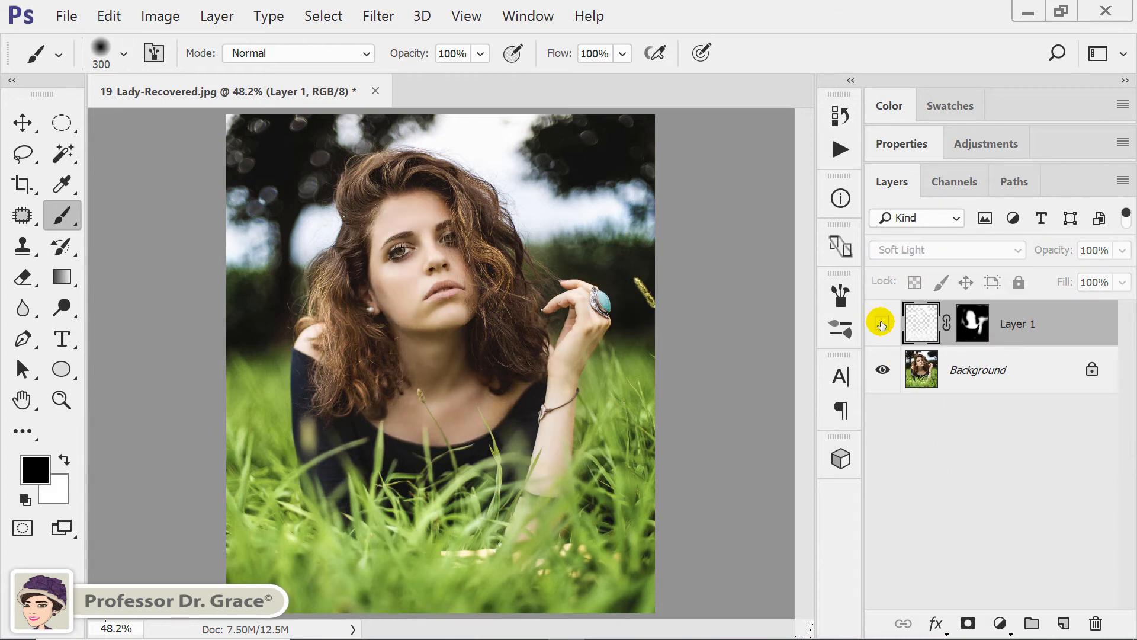
{"action": "left_click", "coordinate": [881, 323]}
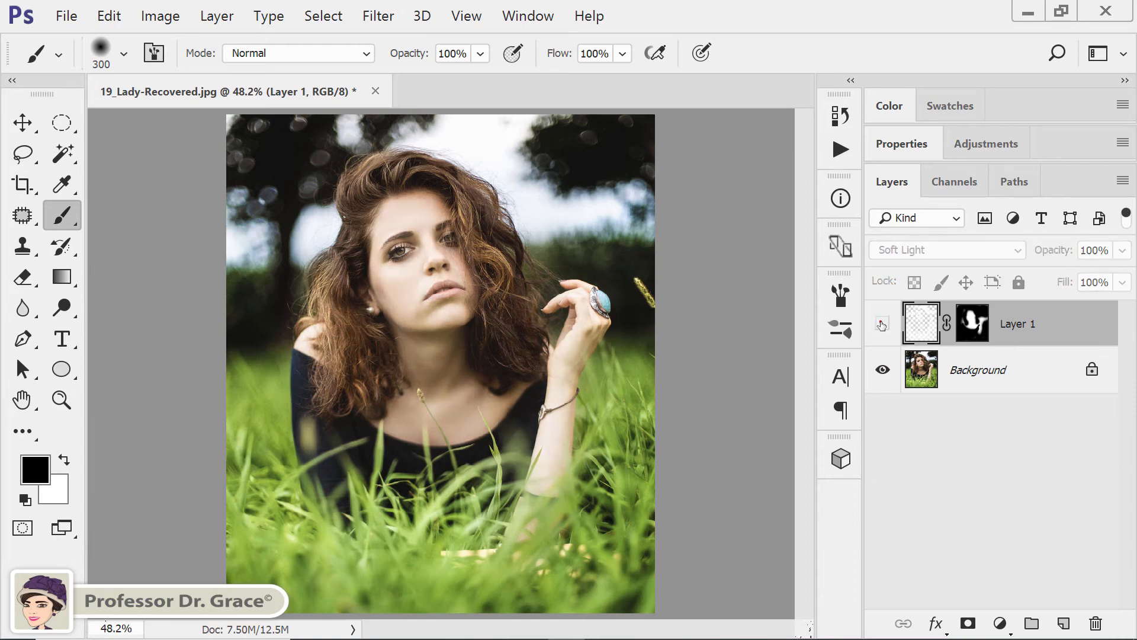
{"action": "left_click", "coordinate": [882, 324]}
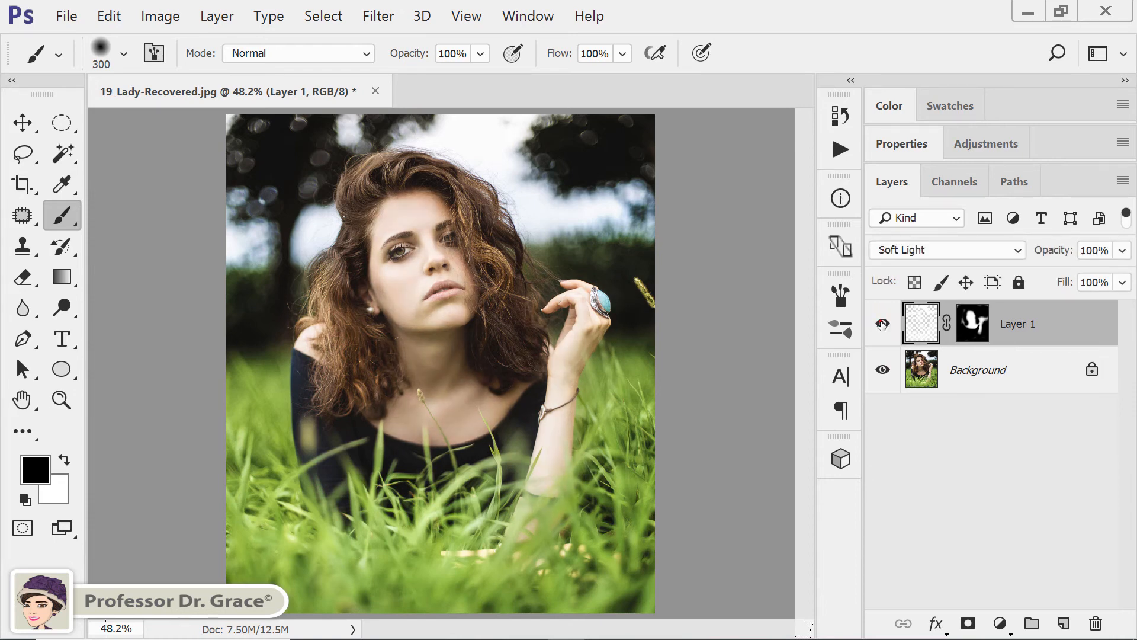
{"action": "left_click", "coordinate": [881, 324]}
{"action": "left_click", "coordinate": [881, 324]}
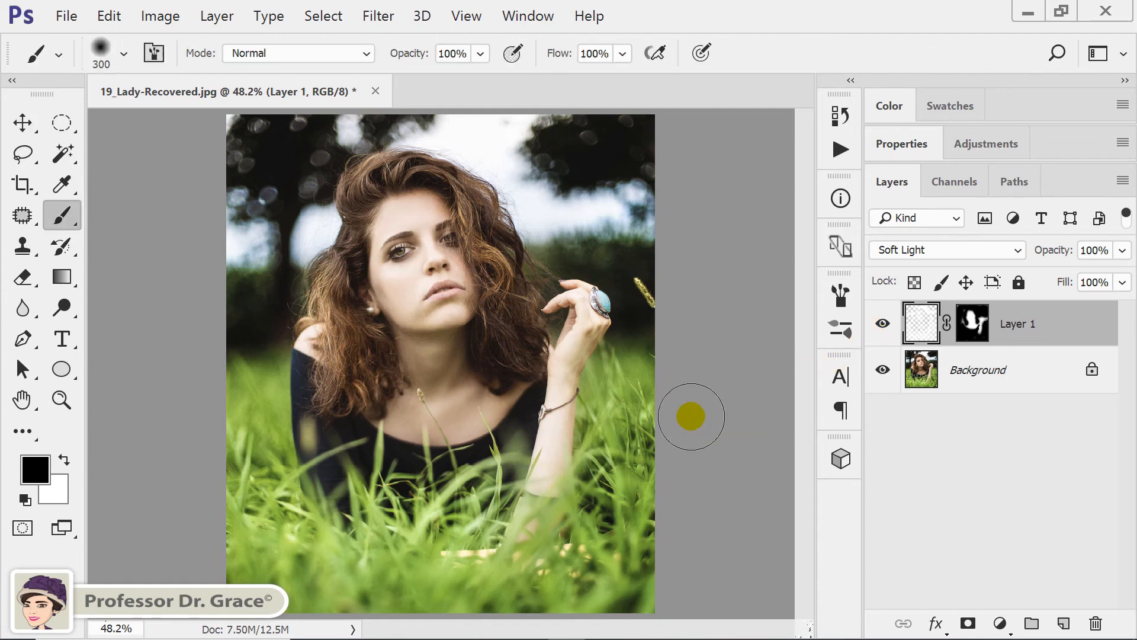
Switch to the Move tool and deselect Layer 1 by picking the empty area outside the photo.
{"action": "left_click", "coordinate": [27, 127]}
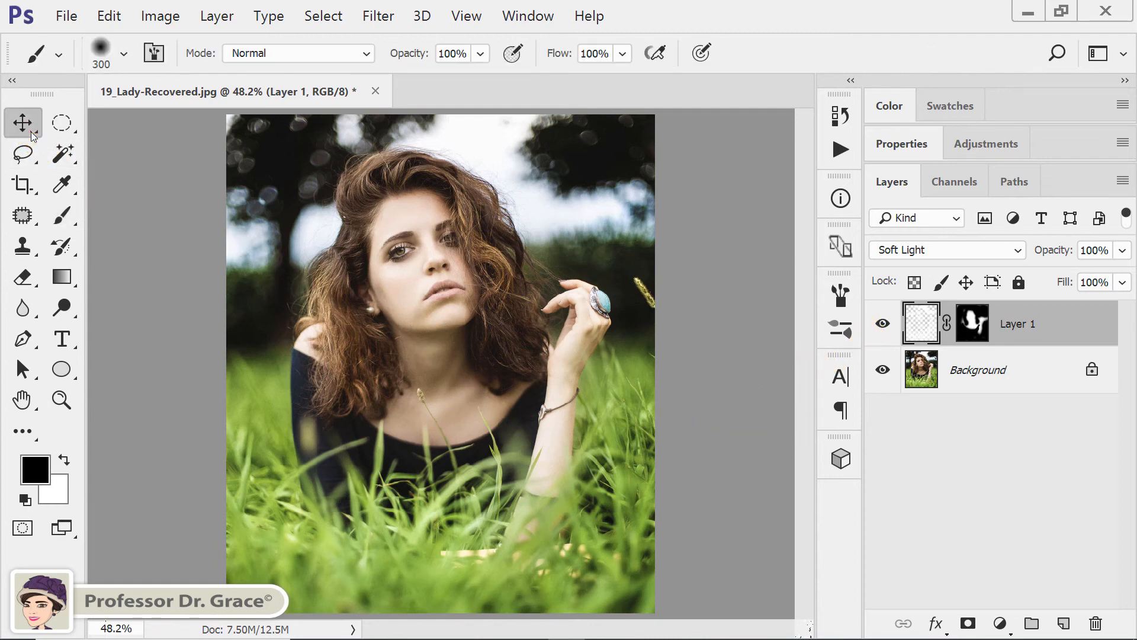
{"action": "left_click", "coordinate": [730, 485]}
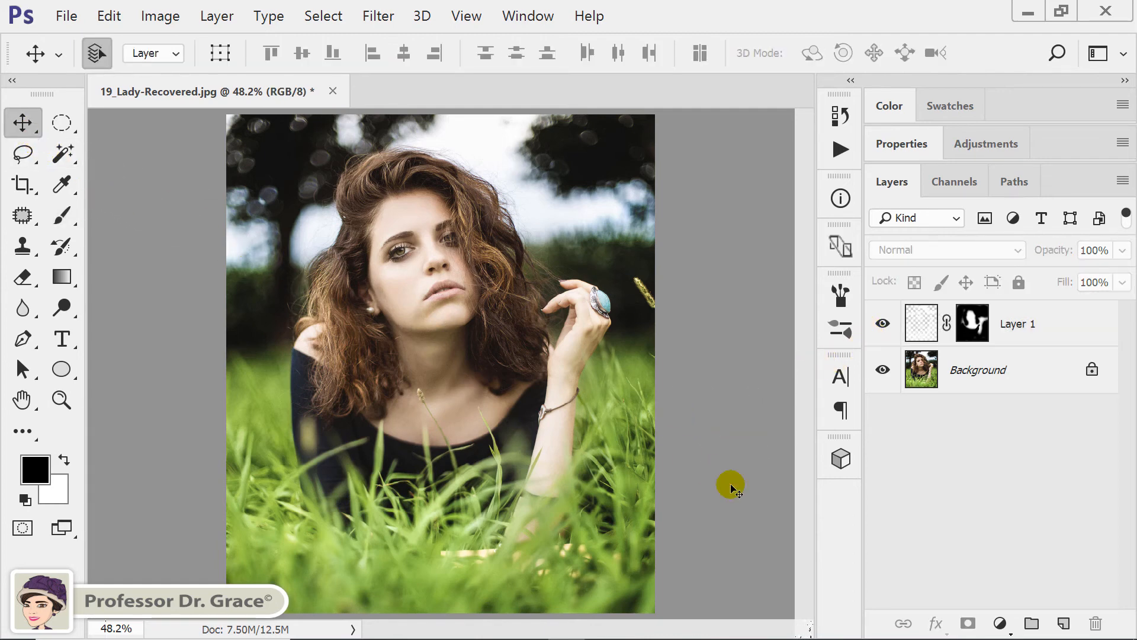